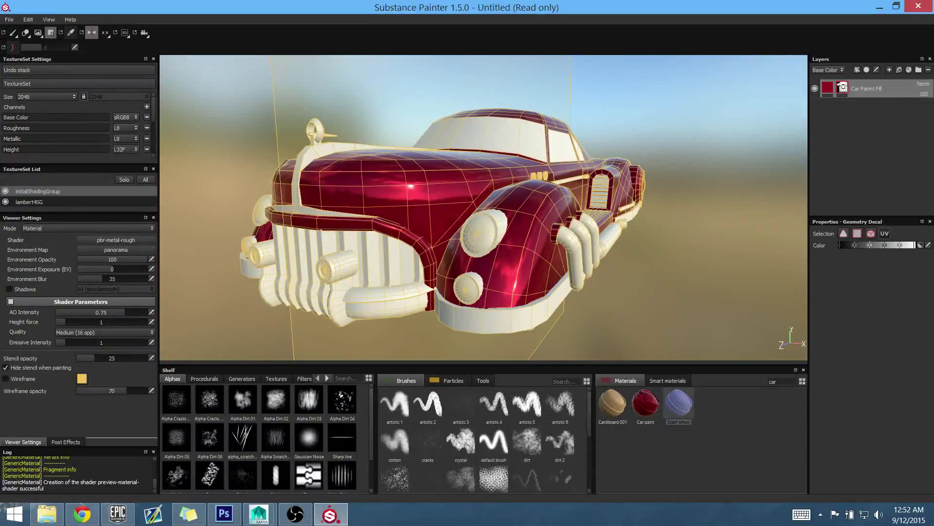
Add a new fill layer above the Car Paint Fill layer.
{"action": "left_click_drag", "start_coordinate": [681, 241], "coordinate": [595, 234], "text": "alt"}
{"action": "left_click_drag", "start_coordinate": [731, 104], "coordinate": [636, 194], "text": "alt"}
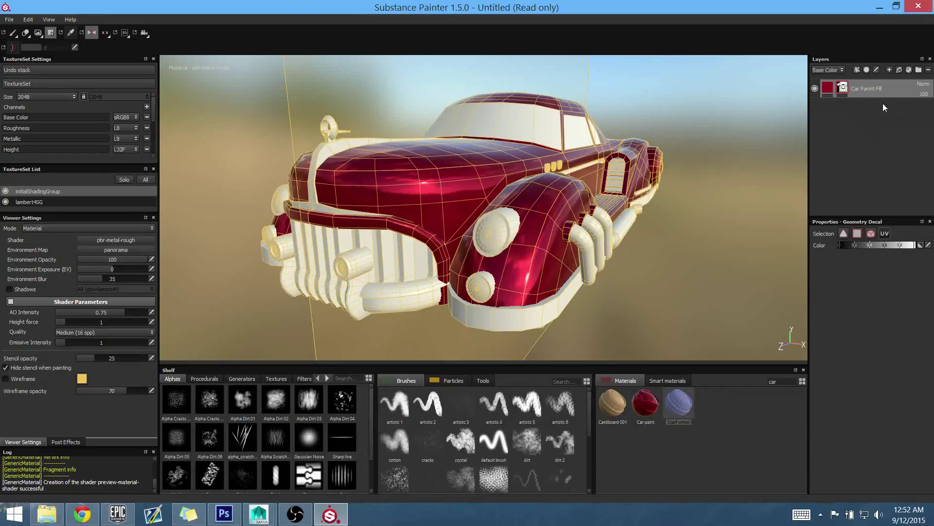
{"action": "left_click", "coordinate": [900, 69]}
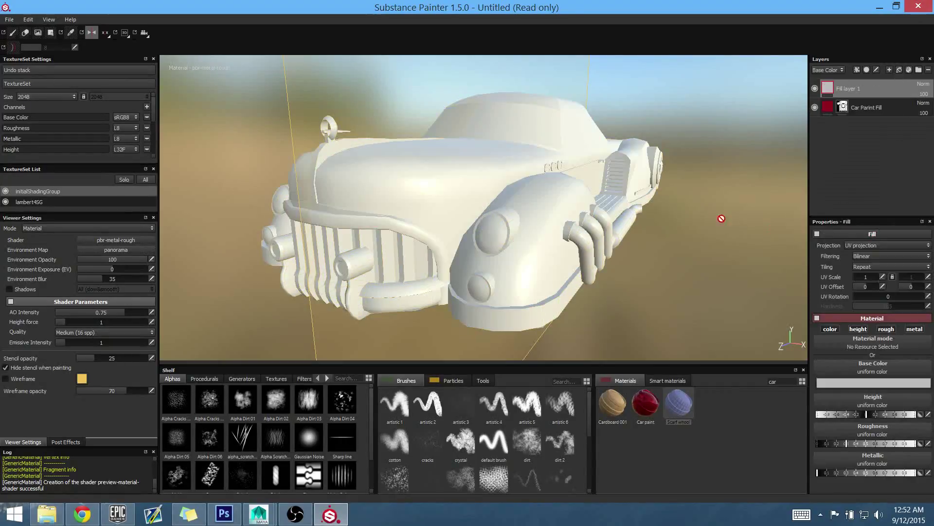
{"action": "left_click_drag", "start_coordinate": [647, 209], "coordinate": [880, 115], "text": "alt"}
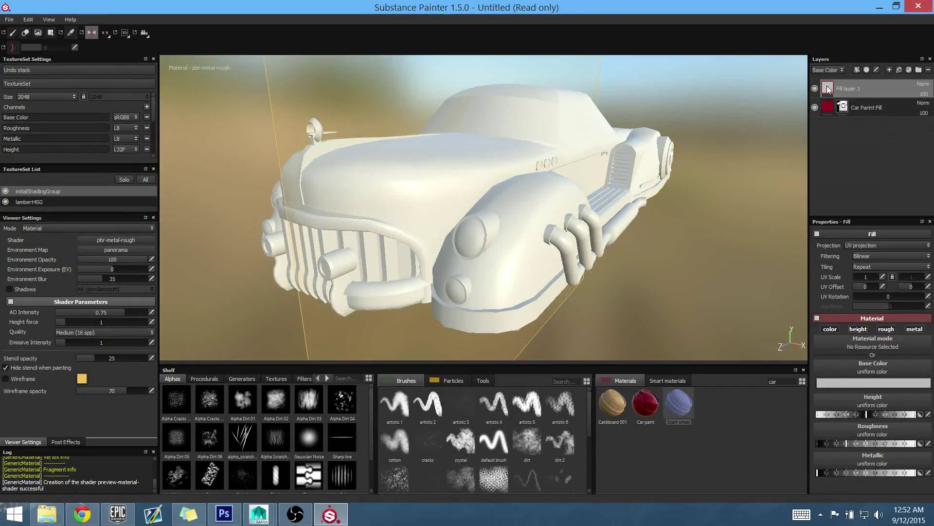
Search the material library for "metal" and apply the Silver material to the new fill layer.
{"action": "key", "text": "BackSpace"}
{"action": "key", "text": "BackSpace"}
{"action": "key", "text": "BackSpace"}
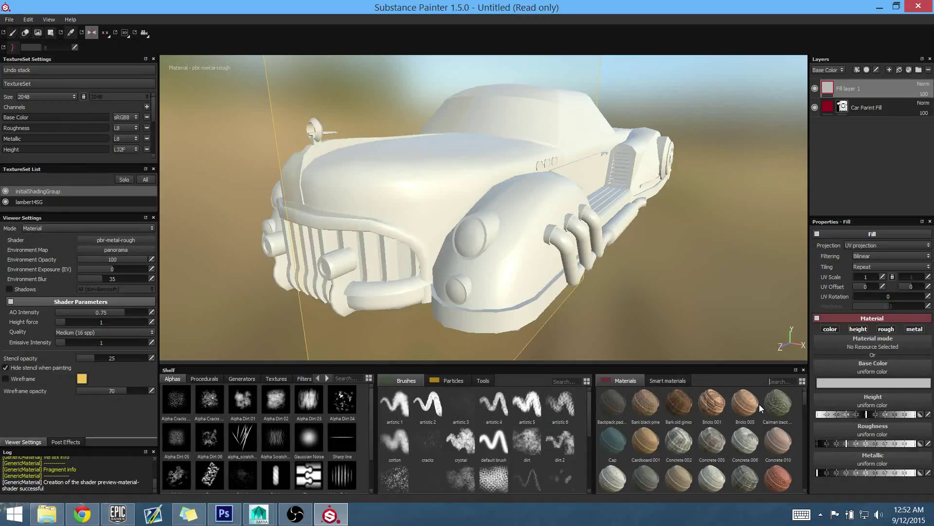
{"action": "type", "text": "metal"}
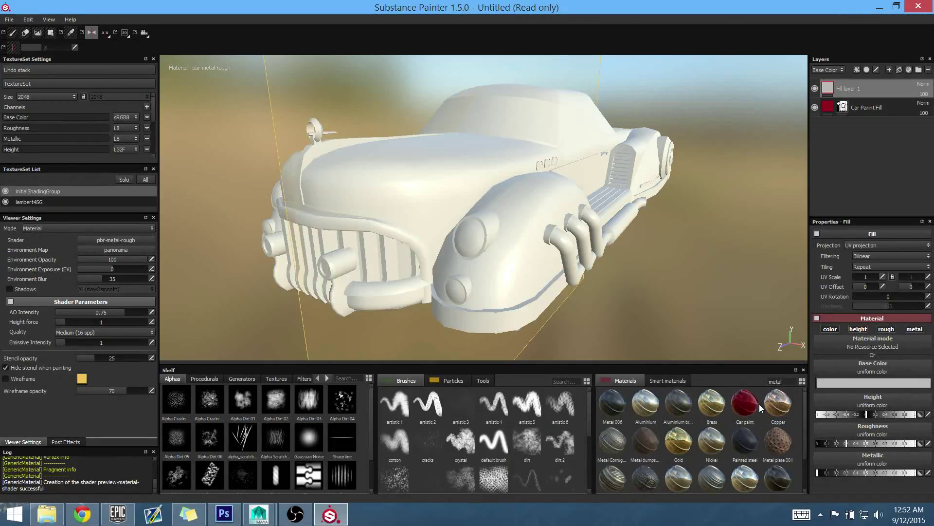
{"action": "scroll", "coordinate": [735, 453], "scroll_direction": "down", "scroll_amount": 1}
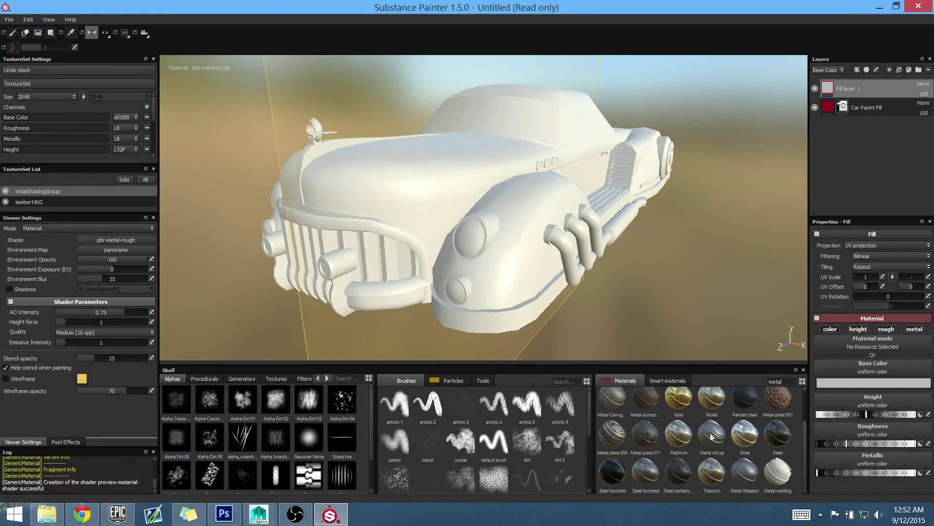
{"action": "left_click", "coordinate": [745, 433]}
{"action": "left_click_drag", "start_coordinate": [594, 285], "coordinate": [495, 260], "text": "alt"}
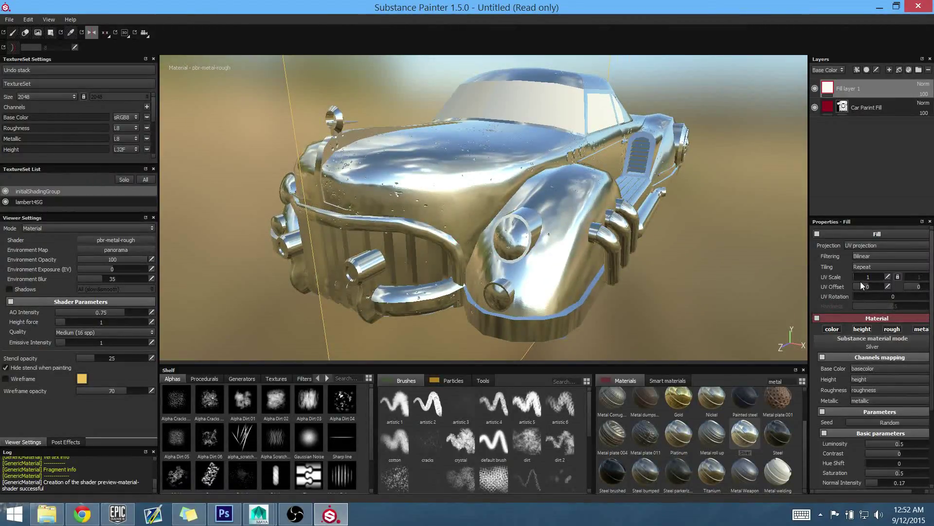
Try different UV scales on the silver fill, including 25, and settle on 68.13.
{"action": "left_click_drag", "start_coordinate": [857, 278], "coordinate": [882, 280]}
{"action": "left_click_drag", "start_coordinate": [450, 266], "coordinate": [509, 221], "text": "alt"}
{"action": "right_click_drag", "start_coordinate": [509, 222], "coordinate": [572, 292], "text": "alt"}
{"action": "left_click_drag", "start_coordinate": [572, 291], "coordinate": [515, 237], "text": "alt"}
{"action": "middle_click_drag", "start_coordinate": [515, 236], "coordinate": [479, 251], "text": "alt"}
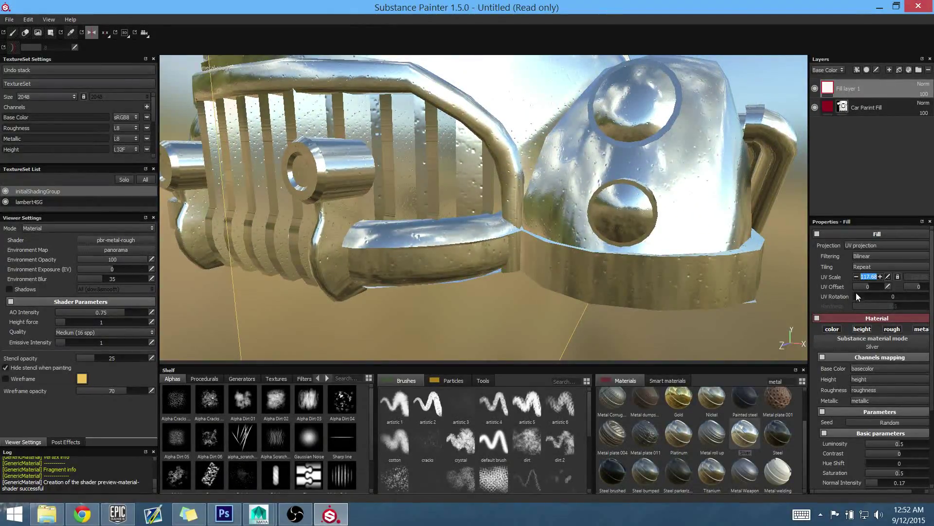
{"action": "type", "text": "25"}
{"action": "key", "text": "Return"}
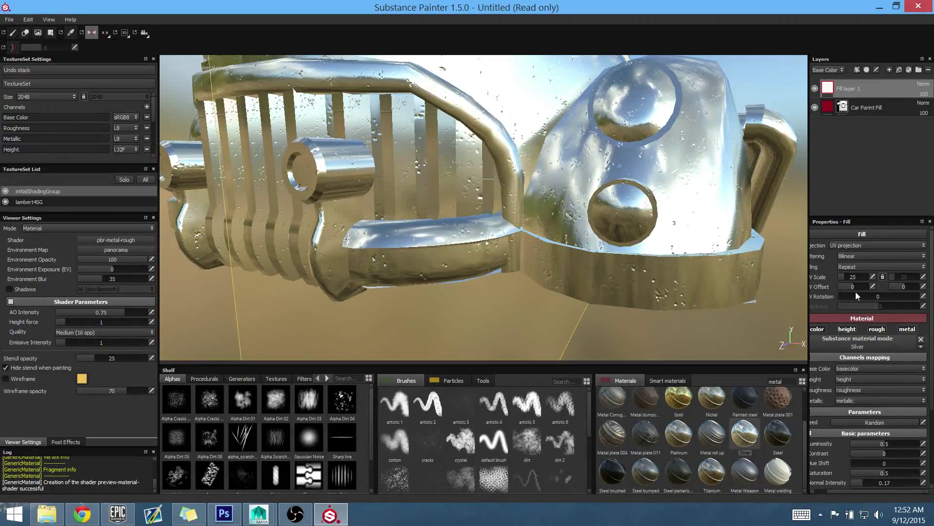
{"action": "left_click", "coordinate": [854, 276]}
{"action": "middle_click_drag", "start_coordinate": [597, 253], "coordinate": [578, 251], "text": "alt"}
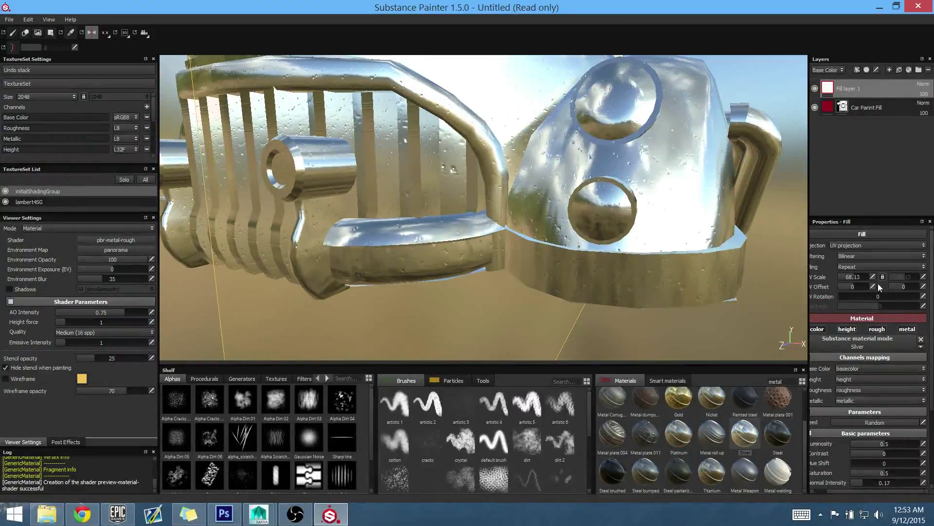
Set the Silver material's normal intensity to 0.1, height range to 0.02 and height position to 0.43.
{"action": "scroll", "coordinate": [831, 366], "scroll_direction": "down", "scroll_amount": 4}
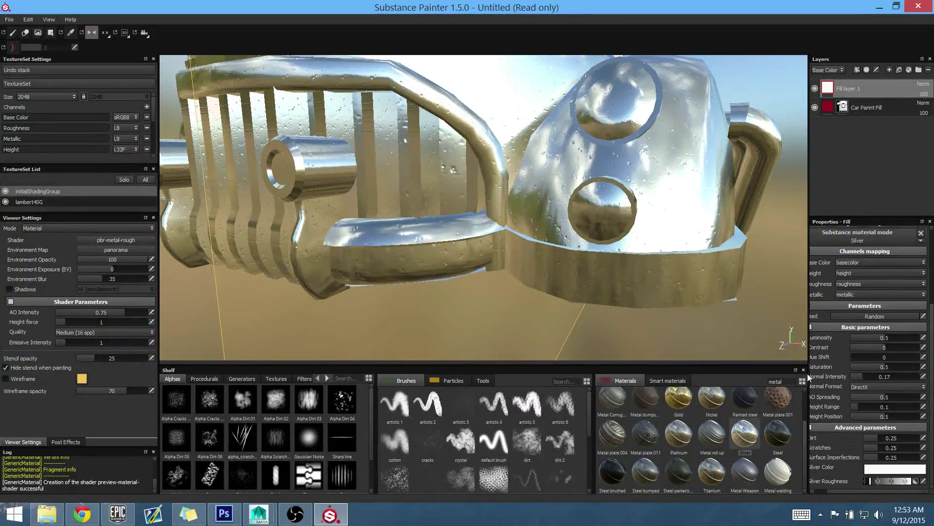
{"action": "left_click_drag", "start_coordinate": [808, 373], "coordinate": [784, 373]}
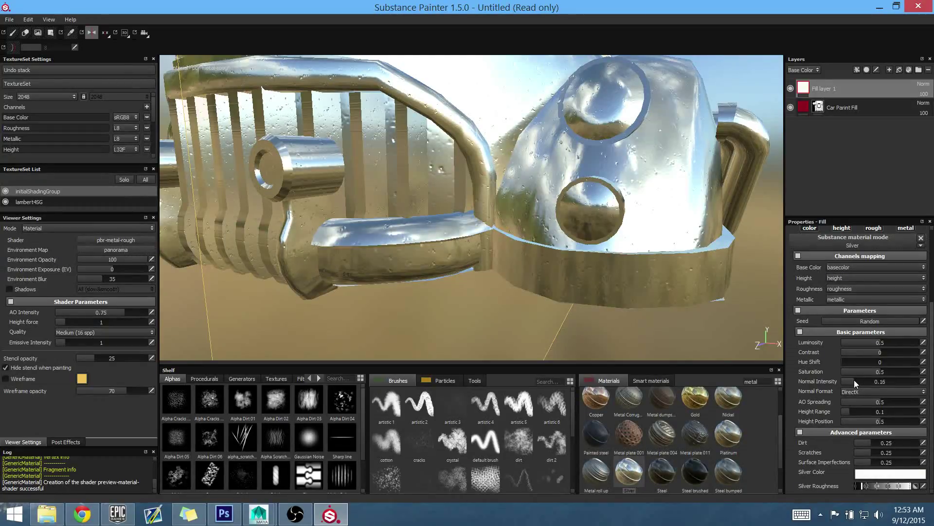
{"action": "left_click_drag", "start_coordinate": [855, 380], "coordinate": [849, 380]}
{"action": "left_click_drag", "start_coordinate": [844, 381], "coordinate": [849, 381]}
{"action": "left_click", "coordinate": [846, 412]}
{"action": "left_click_drag", "start_coordinate": [685, 347], "coordinate": [584, 259], "text": "alt"}
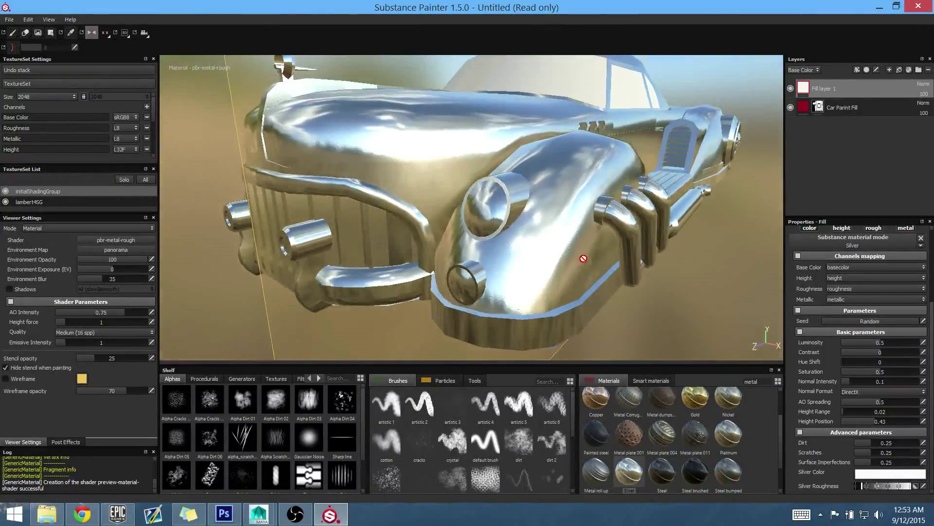
Add a black mask to the silver fill layer.
{"action": "right_click", "coordinate": [804, 88]}
{"action": "left_click", "coordinate": [830, 99]}
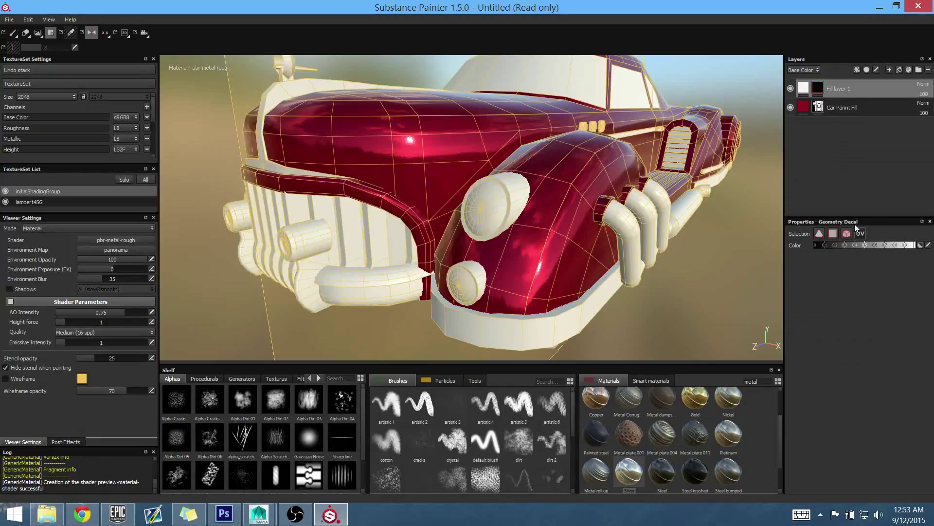
{"action": "left_click_drag", "start_coordinate": [474, 209], "coordinate": [516, 209], "text": "alt"}
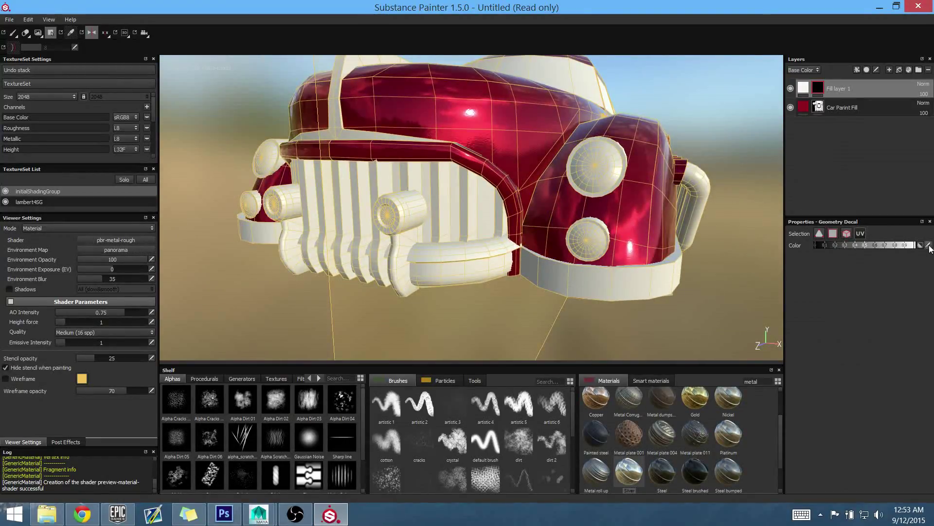
Reveal the silver in the mask on the front bumper, bumper guards with lamps, lower fender trim and grille bars.
{"action": "middle_click_drag", "start_coordinate": [469, 250], "coordinate": [493, 244], "text": "alt"}
{"action": "left_click_drag", "start_coordinate": [492, 243], "coordinate": [504, 244], "text": "alt"}
{"action": "right_click_drag", "start_coordinate": [504, 244], "coordinate": [613, 298], "text": "alt"}
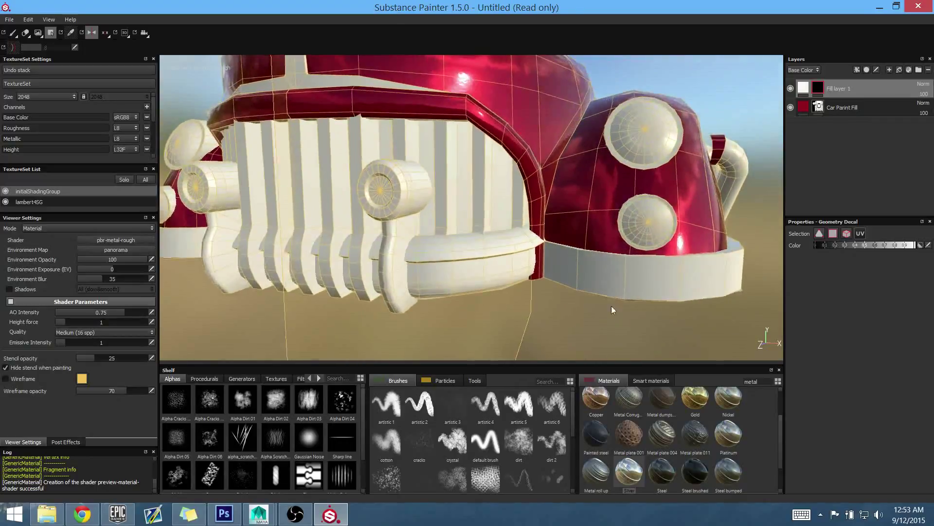
{"action": "middle_click_drag", "start_coordinate": [613, 299], "coordinate": [617, 281], "text": "alt"}
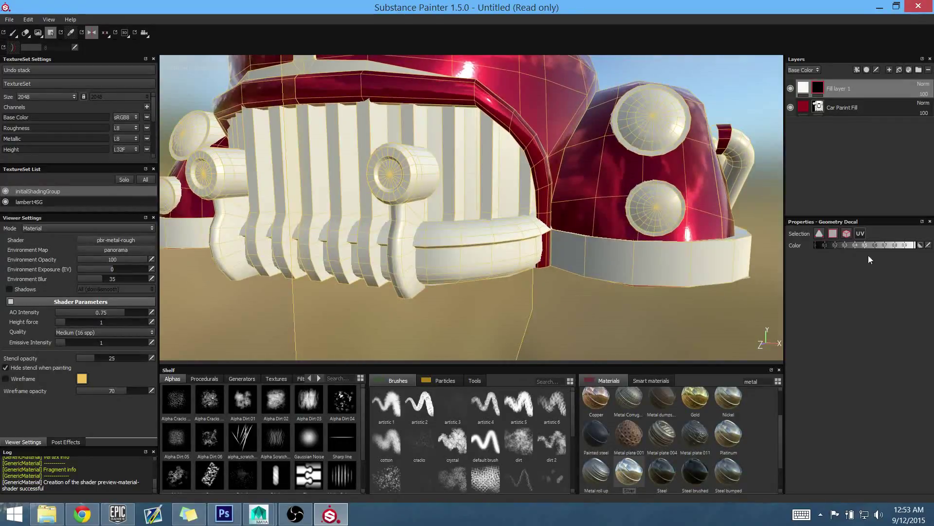
{"action": "left_click", "coordinate": [490, 265]}
{"action": "left_click", "coordinate": [406, 218]}
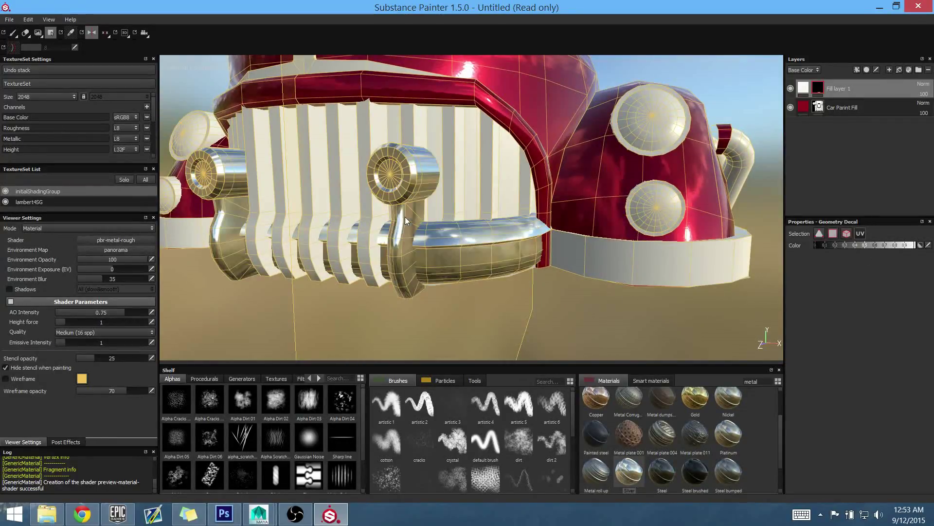
{"action": "left_click", "coordinate": [628, 272]}
{"action": "left_click", "coordinate": [492, 189]}
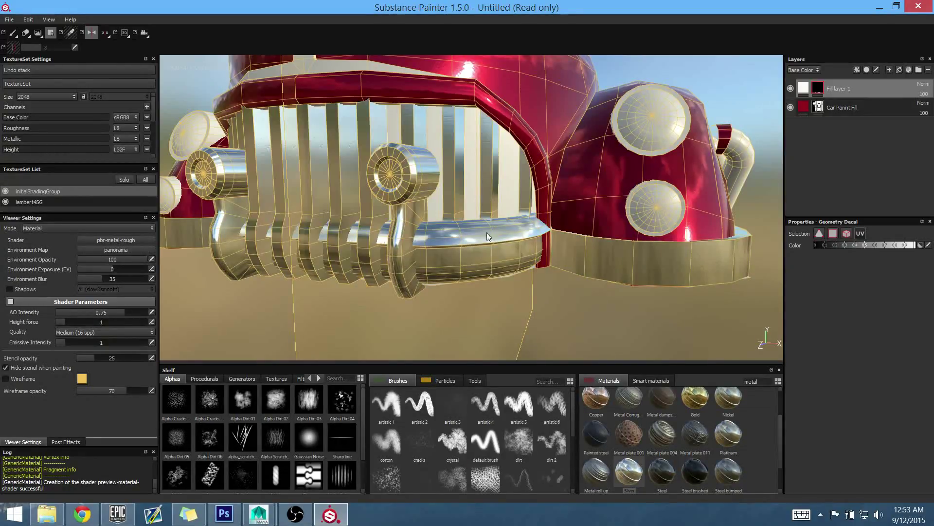
Examine the car's UV layout in the 2D view, cycling through the metallic and height channels.
{"action": "left_click_drag", "start_coordinate": [483, 229], "coordinate": [497, 209], "text": "alt"}
{"action": "right_click_drag", "start_coordinate": [497, 208], "coordinate": [433, 211], "text": "alt"}
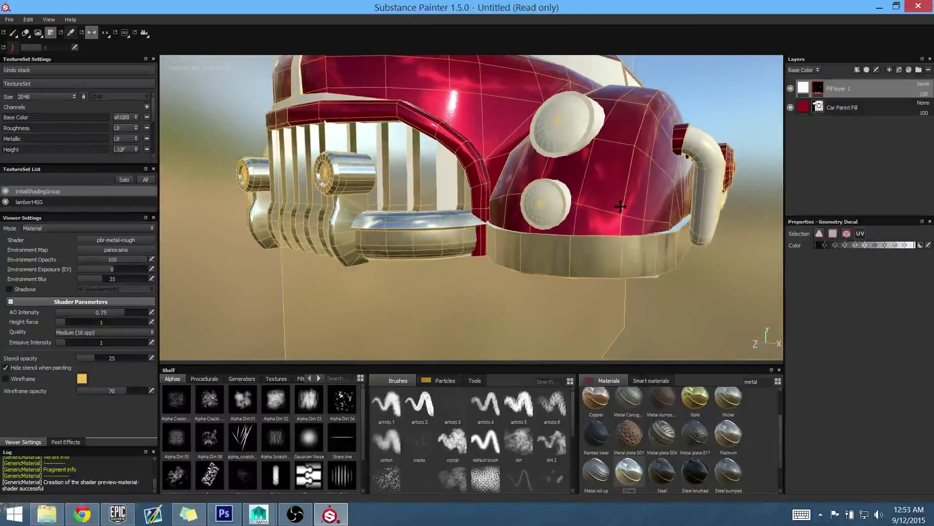
{"action": "left_click_drag", "start_coordinate": [433, 211], "coordinate": [434, 230], "text": "alt"}
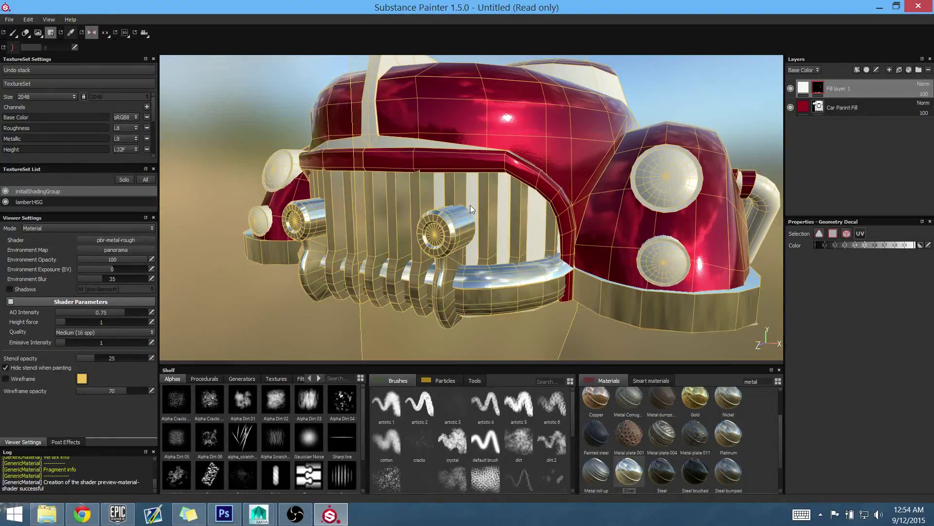
{"action": "key", "text": "F3"}
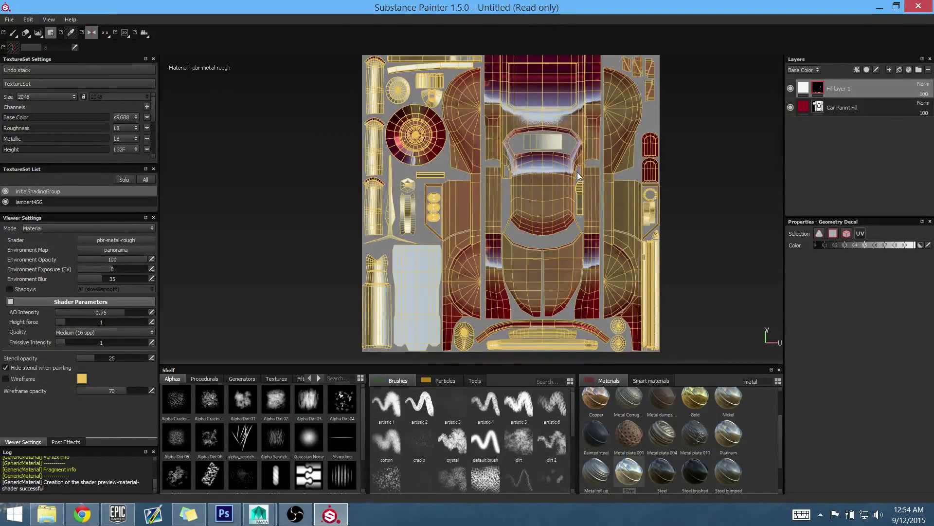
{"action": "key", "text": "c"}
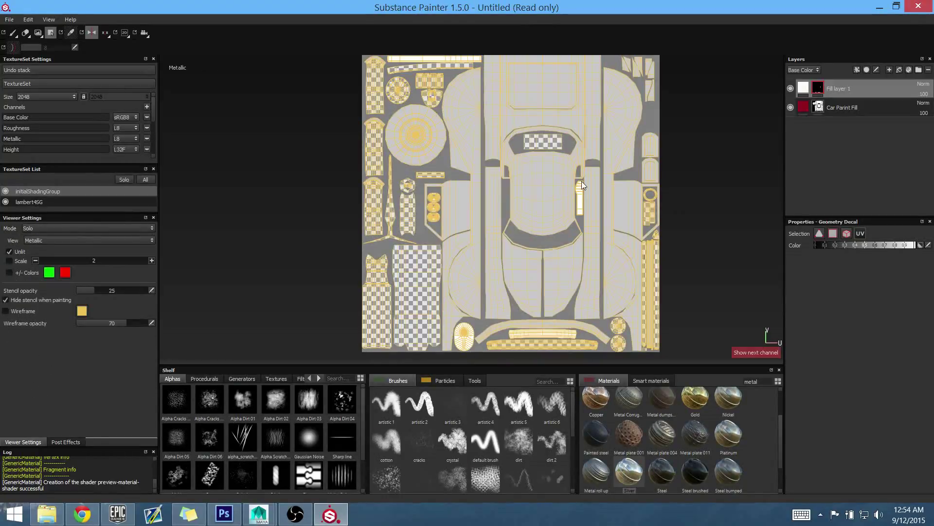
{"action": "key", "text": "c"}
{"action": "key", "text": "c"}
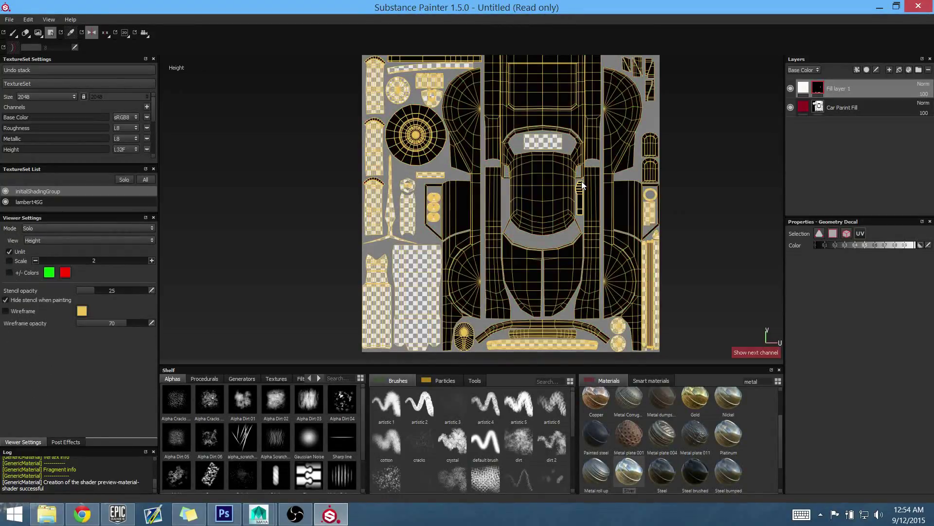
{"action": "middle_click_drag", "start_coordinate": [601, 126], "coordinate": [580, 162]}
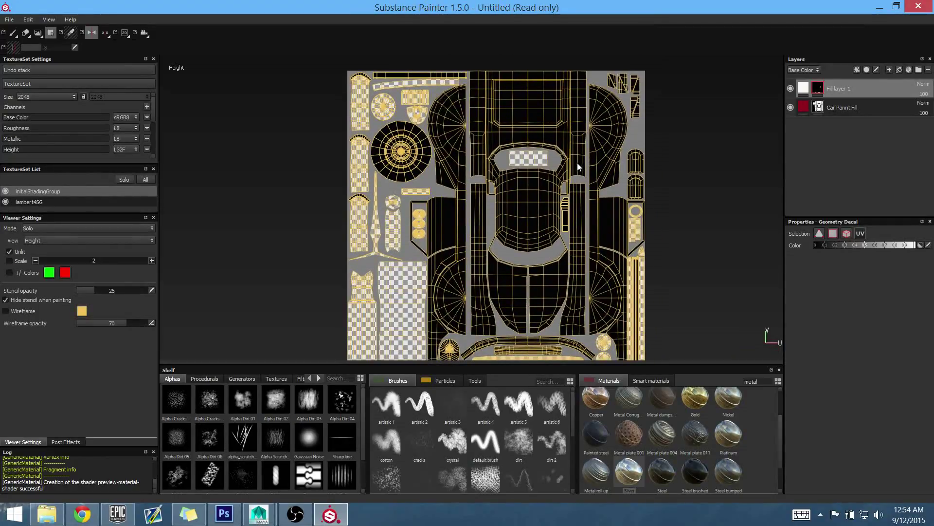
{"action": "key", "text": "c"}
{"action": "key", "text": "c"}
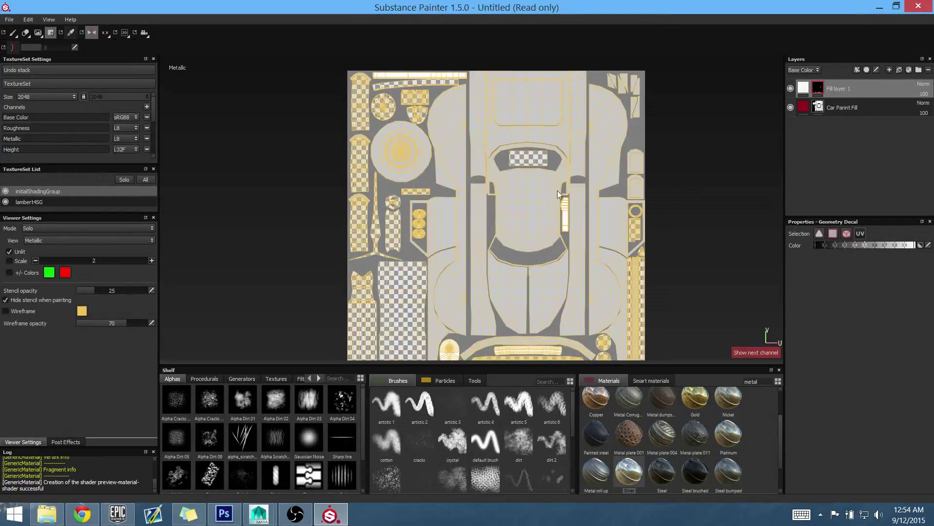
Inspect the metallic channel around the roof islands in the UV layout and return to the 3D material view.
{"action": "middle_click_drag", "start_coordinate": [553, 199], "coordinate": [544, 135]}
{"action": "scroll", "coordinate": [506, 176], "scroll_direction": "up", "scroll_amount": 2}
{"action": "middle_click_drag", "start_coordinate": [518, 83], "coordinate": [493, 226], "text": "alt"}
{"action": "middle_click_drag", "start_coordinate": [539, 155], "coordinate": [500, 163], "text": "alt"}
{"action": "right_click_drag", "start_coordinate": [500, 162], "coordinate": [516, 228], "text": "alt"}
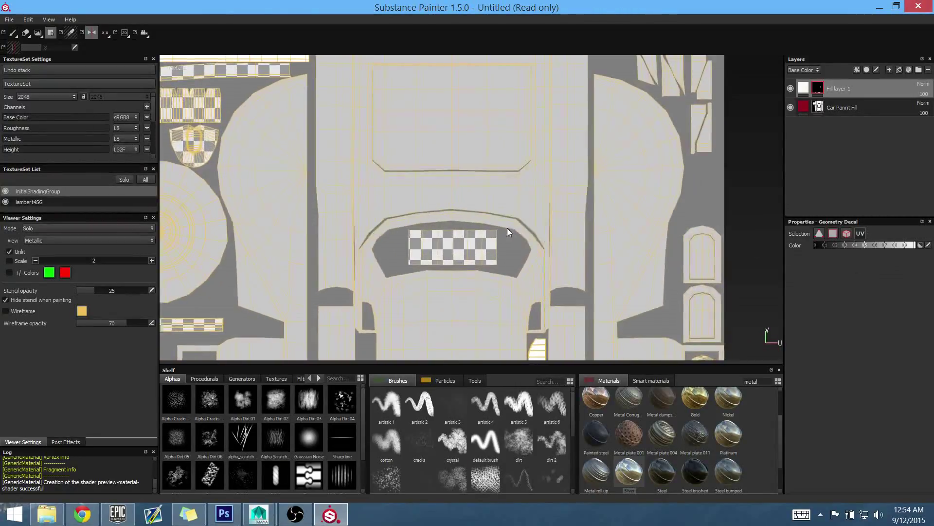
{"action": "middle_click_drag", "start_coordinate": [516, 227], "coordinate": [465, 209], "text": "alt"}
{"action": "middle_click_drag", "start_coordinate": [595, 82], "coordinate": [552, 275], "text": "alt"}
{"action": "middle_click_drag", "start_coordinate": [533, 180], "coordinate": [551, 230], "text": "alt"}
{"action": "middle_click_drag", "start_coordinate": [497, 147], "coordinate": [467, 172]}
{"action": "key", "text": "F1"}
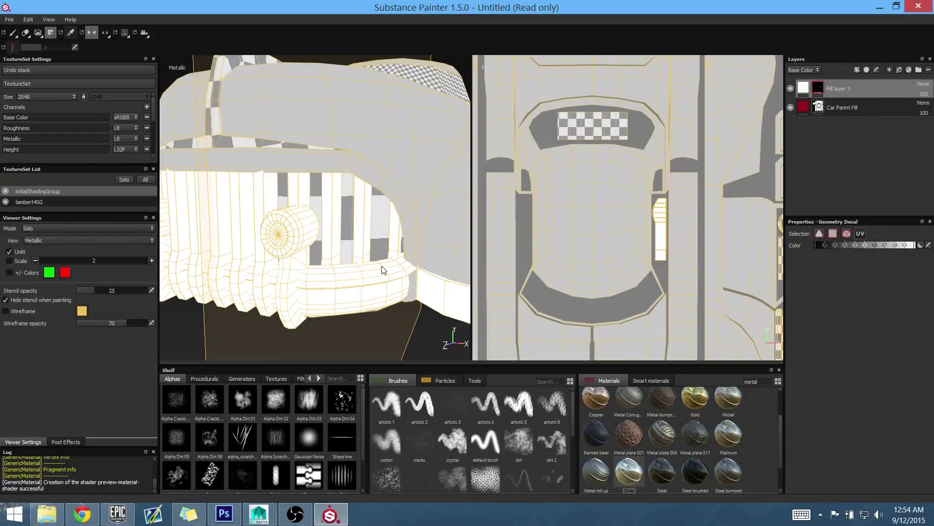
{"action": "key", "text": "m"}
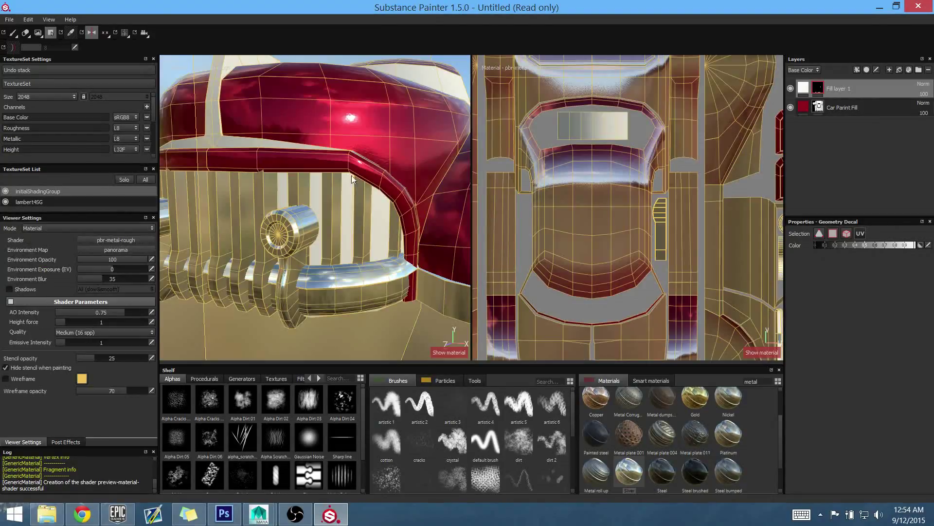
{"action": "key", "text": "F2"}
Reveal the silver in the mask on the three oval vents along the car's side.
{"action": "mouse_move", "coordinate": [512, 184]}
{"action": "left_mouse_down", "text": "alt"}
{"action": "mouse_move", "coordinate": [489, 210]}
{"action": "mouse_move", "coordinate": [357, 212]}
{"action": "mouse_move", "coordinate": [429, 221]}
{"action": "mouse_move", "coordinate": [504, 187]}
{"action": "left_mouse_up", "text": "alt"}
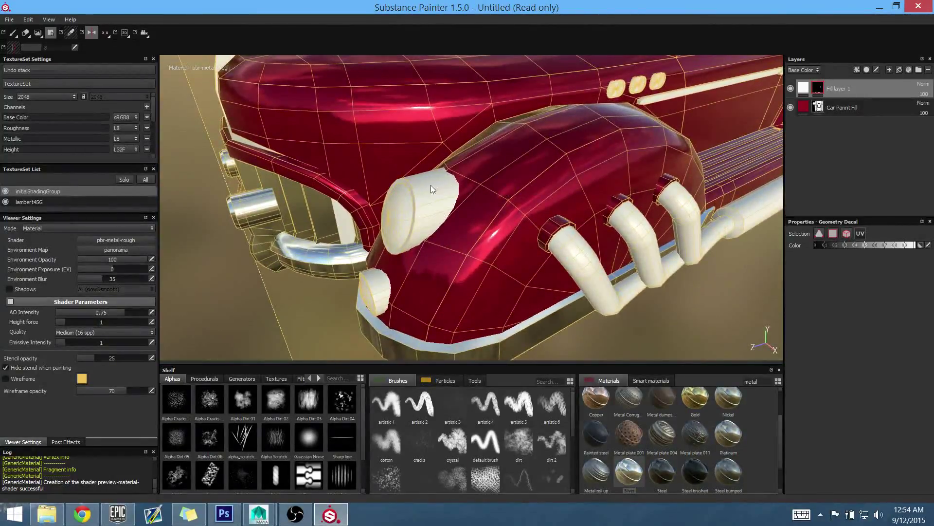
{"action": "left_click_drag", "start_coordinate": [397, 242], "coordinate": [487, 209], "text": "alt"}
{"action": "left_click_drag", "start_coordinate": [536, 229], "coordinate": [453, 204], "text": "alt"}
{"action": "right_click_drag", "start_coordinate": [453, 204], "coordinate": [823, 357], "text": "alt"}
{"action": "left_click", "coordinate": [502, 226]}
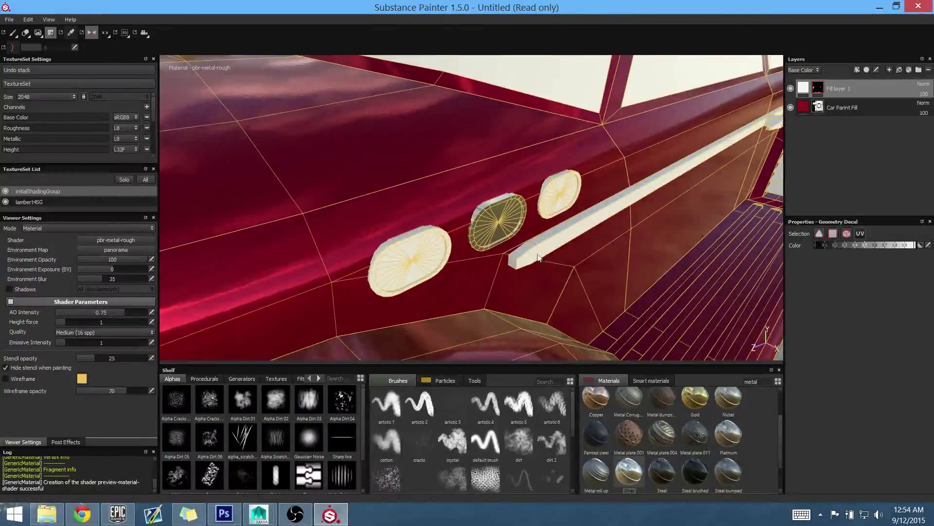
{"action": "left_click", "coordinate": [420, 247]}
{"action": "left_click_drag", "start_coordinate": [669, 237], "coordinate": [467, 233], "text": "alt"}
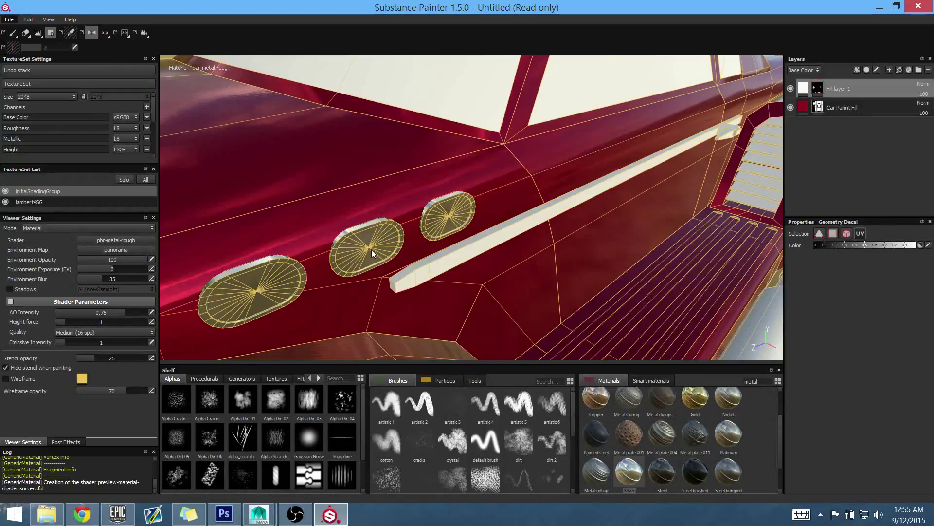
Reveal the silver in the mask on the side trim strip, running-board strips and exhaust pipe.
{"action": "left_click_drag", "start_coordinate": [470, 259], "coordinate": [467, 225], "text": "alt"}
{"action": "left_click_drag", "start_coordinate": [562, 223], "coordinate": [510, 192], "text": "alt"}
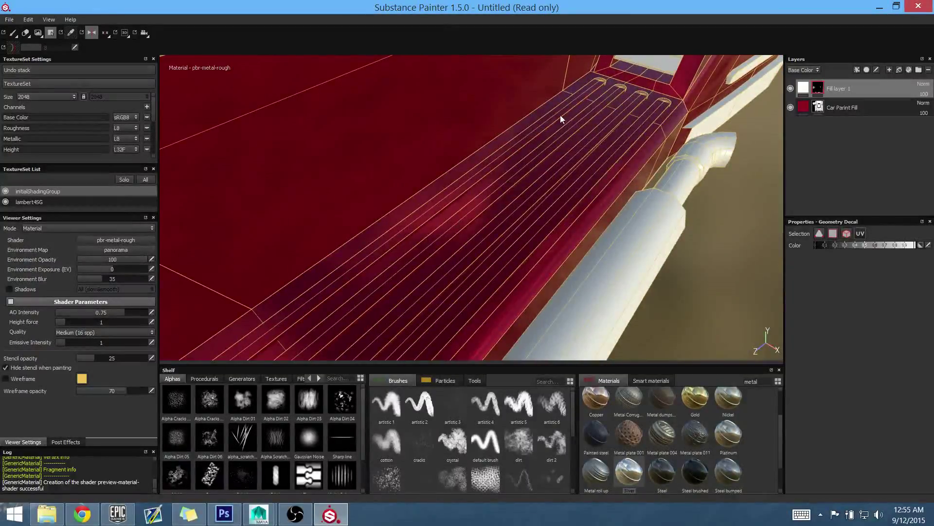
{"action": "left_click_drag", "start_coordinate": [561, 119], "coordinate": [501, 224], "text": "alt"}
{"action": "left_click", "coordinate": [495, 214]}
{"action": "left_click", "coordinate": [428, 261]}
{"action": "left_click", "coordinate": [674, 252]}
Reveal the silver in the mask on the louvers of the arched side vent.
{"action": "left_click_drag", "start_coordinate": [674, 252], "coordinate": [417, 240], "text": "alt"}
{"action": "middle_click_drag", "start_coordinate": [417, 240], "coordinate": [516, 253], "text": "alt"}
{"action": "left_click_drag", "start_coordinate": [516, 253], "coordinate": [516, 200], "text": "alt"}
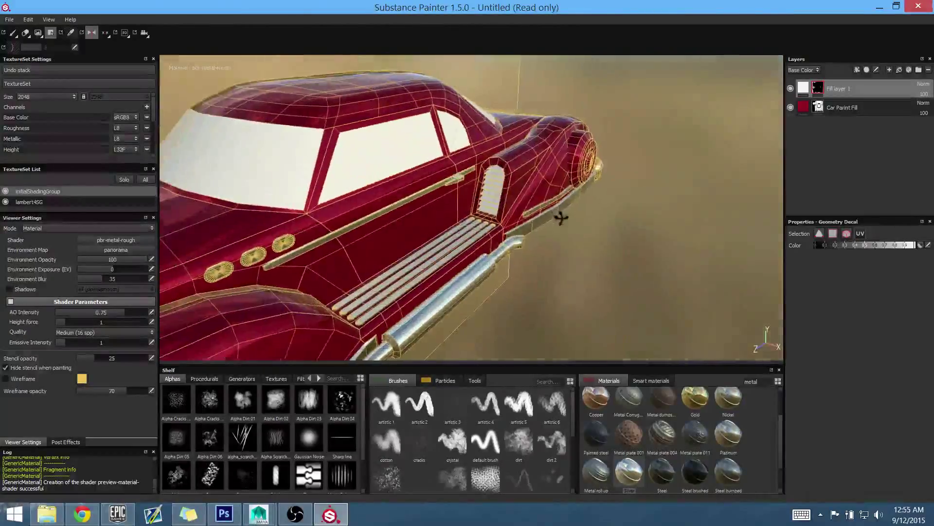
{"action": "left_click_drag", "start_coordinate": [561, 217], "coordinate": [531, 209], "text": "alt"}
{"action": "right_click_drag", "start_coordinate": [530, 209], "coordinate": [847, 316], "text": "alt"}
{"action": "left_click_drag", "start_coordinate": [622, 175], "coordinate": [483, 197], "text": "alt"}
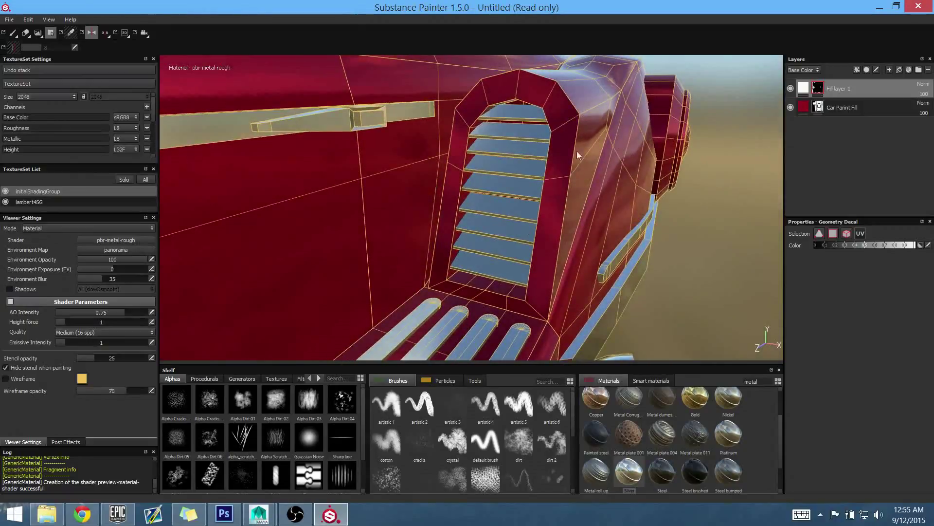
Examine the silver parts along the car's side, from the arched side vent and exhaust to the rear wheel and front pipes.
{"action": "left_click_drag", "start_coordinate": [556, 143], "coordinate": [607, 218], "text": "alt"}
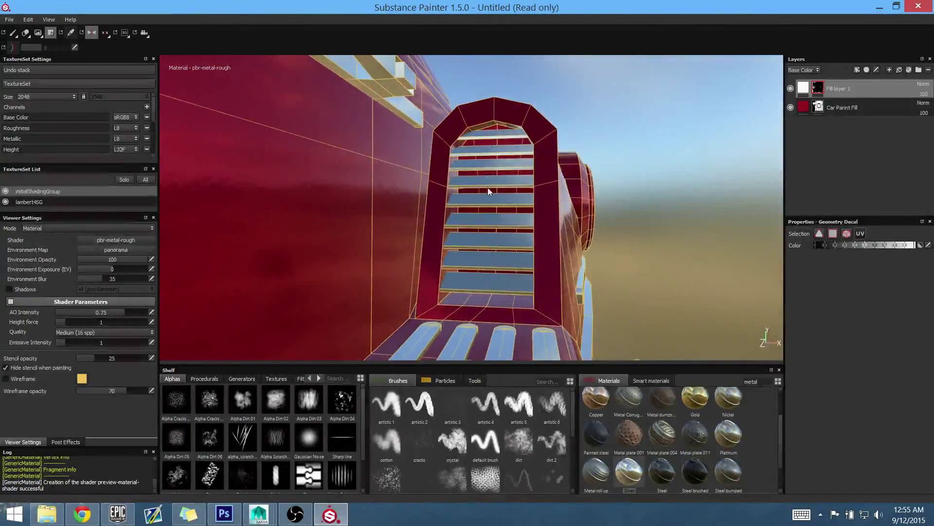
{"action": "left_click_drag", "start_coordinate": [498, 190], "coordinate": [524, 257], "text": "alt"}
{"action": "right_click_drag", "start_coordinate": [523, 257], "coordinate": [506, 273], "text": "alt"}
{"action": "middle_click_drag", "start_coordinate": [506, 274], "coordinate": [596, 231], "text": "alt"}
{"action": "left_click_drag", "start_coordinate": [596, 231], "coordinate": [572, 209], "text": "alt"}
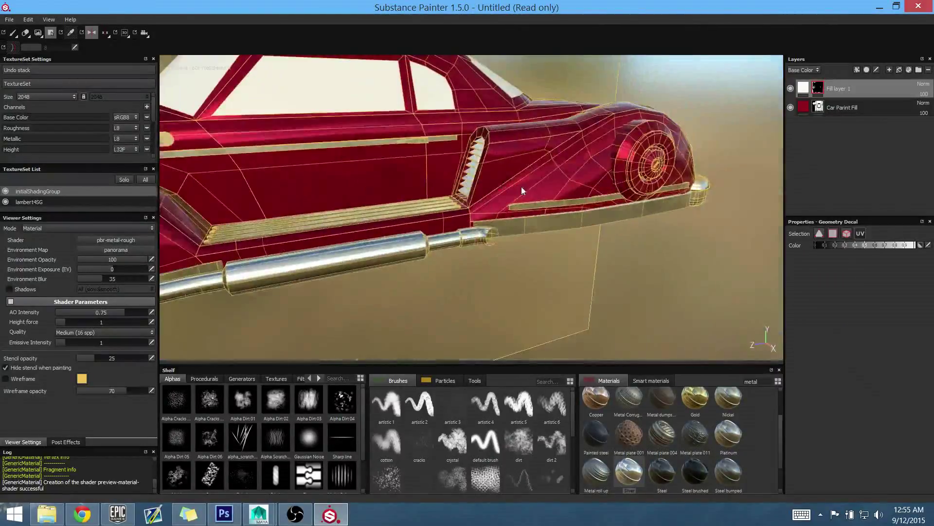
{"action": "right_click_drag", "start_coordinate": [572, 208], "coordinate": [469, 226], "text": "alt"}
{"action": "left_click_drag", "start_coordinate": [470, 224], "coordinate": [617, 212], "text": "alt"}
{"action": "middle_click_drag", "start_coordinate": [616, 212], "coordinate": [625, 229], "text": "alt"}
{"action": "left_click_drag", "start_coordinate": [625, 229], "coordinate": [569, 209], "text": "alt"}
{"action": "middle_click_drag", "start_coordinate": [569, 209], "coordinate": [502, 209], "text": "alt"}
{"action": "left_click_drag", "start_coordinate": [501, 210], "coordinate": [485, 228], "text": "alt"}
{"action": "scroll", "coordinate": [484, 230], "scroll_direction": "up", "scroll_amount": 4}
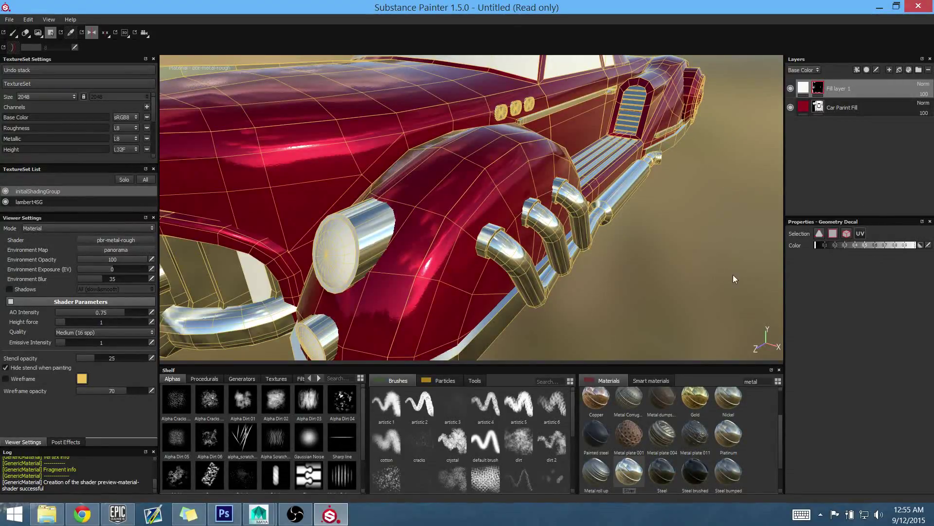
{"action": "left_click_drag", "start_coordinate": [594, 250], "coordinate": [495, 213], "text": "alt"}
Show the UV layout and hide the silver in the mask on the end rim of the lowest curved pipe island.
{"action": "key", "text": "F3"}
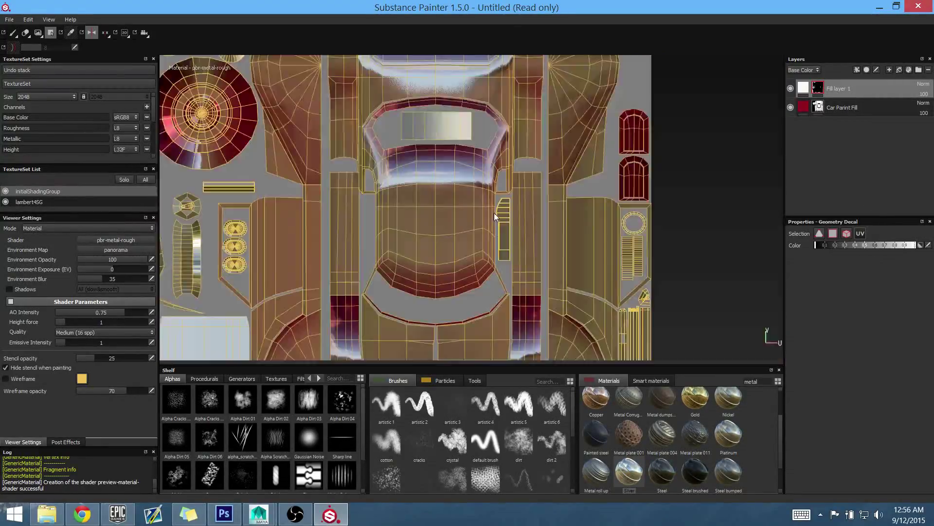
{"action": "middle_click_drag", "start_coordinate": [351, 219], "coordinate": [510, 242], "text": "alt"}
{"action": "right_click_drag", "start_coordinate": [526, 233], "coordinate": [745, 258], "text": "alt"}
{"action": "middle_click_drag", "start_coordinate": [240, 225], "coordinate": [489, 222], "text": "alt"}
{"action": "right_click_drag", "start_coordinate": [489, 222], "coordinate": [705, 268], "text": "alt"}
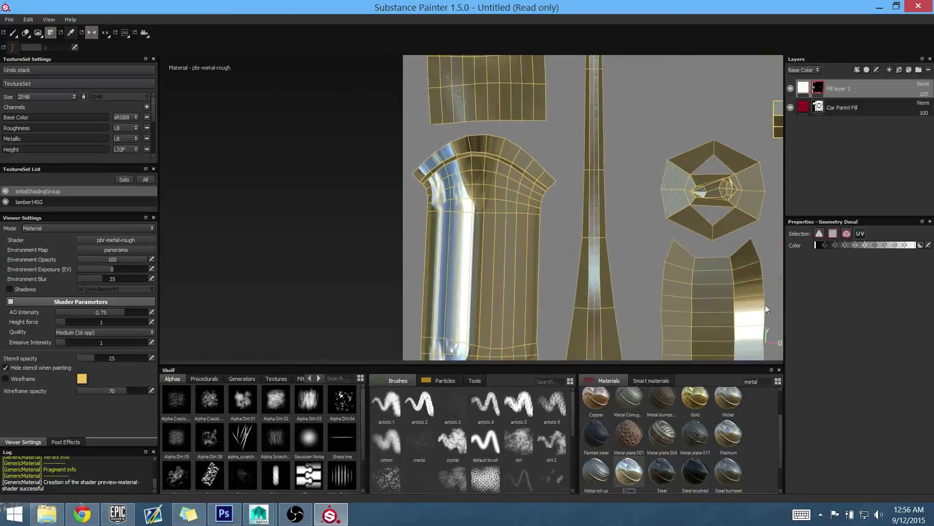
{"action": "middle_click_drag", "start_coordinate": [470, 178], "coordinate": [469, 200], "text": "alt"}
{"action": "right_click_drag", "start_coordinate": [469, 200], "coordinate": [578, 236], "text": "alt"}
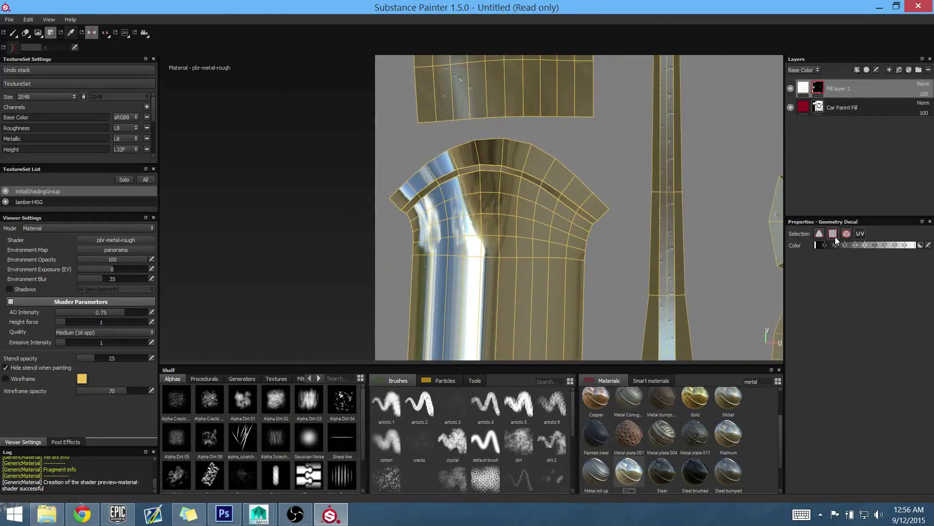
{"action": "scroll", "coordinate": [439, 194], "scroll_direction": "up", "scroll_amount": 4}
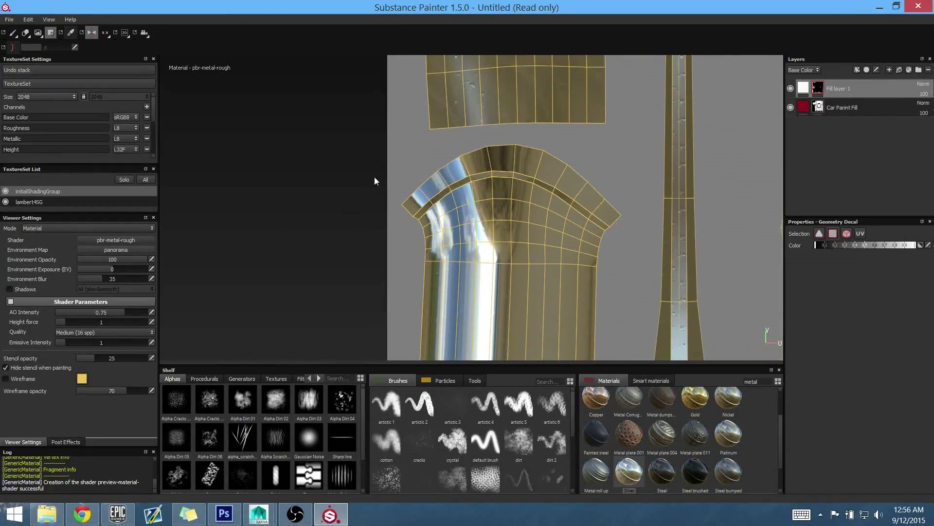
{"action": "left_click_drag", "start_coordinate": [395, 197], "coordinate": [405, 209]}
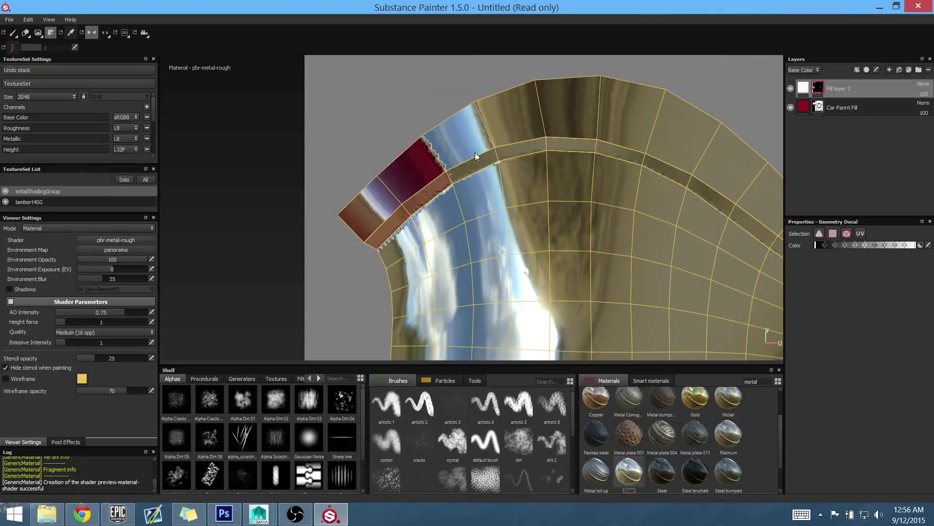
{"action": "mouse_move", "coordinate": [475, 152]}
{"action": "left_mouse_down"}
{"action": "mouse_move", "coordinate": [569, 125]}
{"action": "mouse_move", "coordinate": [669, 157]}
{"action": "mouse_move", "coordinate": [721, 193]}
{"action": "left_mouse_up"}
{"action": "middle_click_drag", "start_coordinate": [721, 193], "coordinate": [484, 154]}
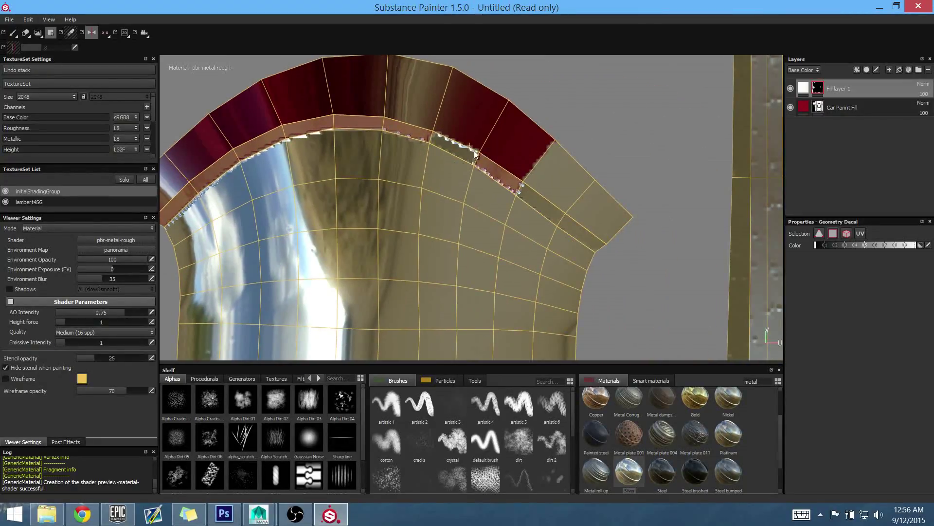
{"action": "left_click_drag", "start_coordinate": [468, 144], "coordinate": [475, 151]}
{"action": "left_click_drag", "start_coordinate": [560, 201], "coordinate": [573, 215]}
Hide the silver in the mask on the end rim of the middle curved pipe island.
{"action": "middle_click_drag", "start_coordinate": [572, 215], "coordinate": [535, 119], "text": "alt"}
{"action": "right_click_drag", "start_coordinate": [536, 119], "coordinate": [467, 300], "text": "alt"}
{"action": "middle_click_drag", "start_coordinate": [467, 299], "coordinate": [498, 117], "text": "alt"}
{"action": "middle_click_drag", "start_coordinate": [499, 165], "coordinate": [536, 362], "text": "alt"}
{"action": "middle_click_drag", "start_coordinate": [504, 92], "coordinate": [506, 292], "text": "alt"}
{"action": "middle_click_drag", "start_coordinate": [493, 156], "coordinate": [494, 221], "text": "alt"}
{"action": "right_click_drag", "start_coordinate": [494, 221], "coordinate": [467, 185], "text": "alt"}
{"action": "scroll", "coordinate": [568, 207], "scroll_direction": "up", "scroll_amount": 2}
{"action": "left_click_drag", "start_coordinate": [546, 180], "coordinate": [600, 205]}
{"action": "left_click_drag", "start_coordinate": [648, 241], "coordinate": [600, 205]}
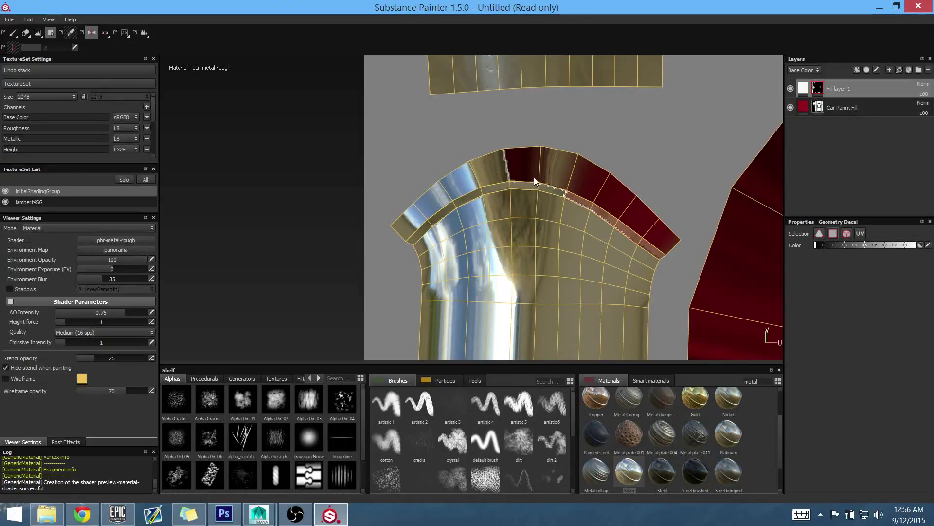
{"action": "left_click_drag", "start_coordinate": [478, 183], "coordinate": [452, 197]}
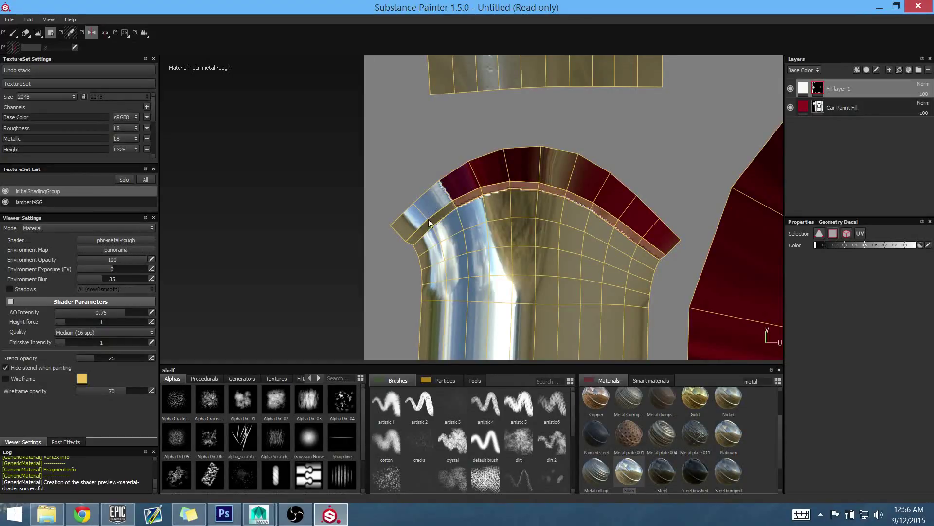
Hide the silver in the mask on the end rim of the topmost curved pipe island.
{"action": "middle_click_drag", "start_coordinate": [431, 220], "coordinate": [343, 350], "text": "alt"}
{"action": "mouse_move", "coordinate": [556, 153]}
{"action": "middle_mouse_down", "text": "alt"}
{"action": "mouse_move", "coordinate": [595, 255]}
{"action": "mouse_move", "coordinate": [526, 272]}
{"action": "middle_mouse_up", "text": "alt"}
{"action": "scroll", "coordinate": [526, 275], "scroll_direction": "up", "scroll_amount": 4}
{"action": "left_click", "coordinate": [357, 262]}
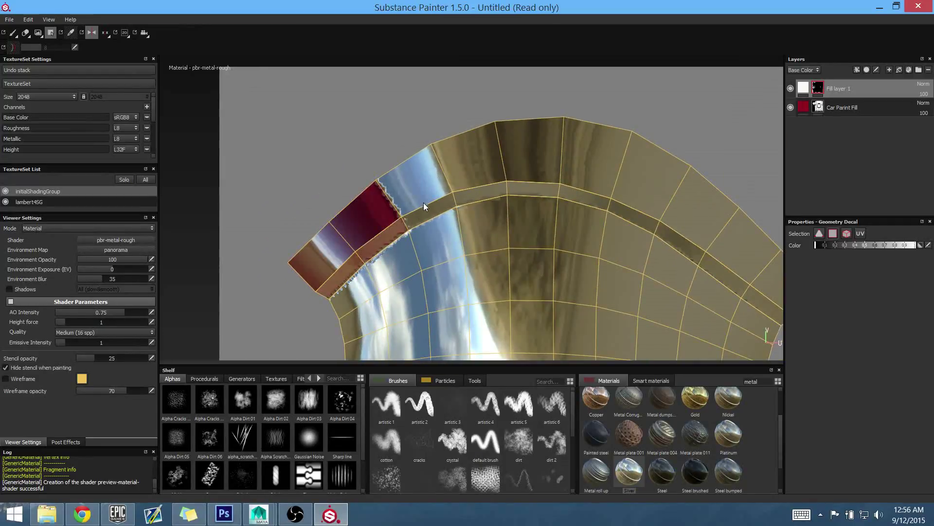
{"action": "left_click_drag", "start_coordinate": [427, 201], "coordinate": [463, 205]}
{"action": "left_click_drag", "start_coordinate": [554, 173], "coordinate": [611, 188]}
{"action": "middle_click_drag", "start_coordinate": [647, 214], "coordinate": [481, 161], "text": "alt"}
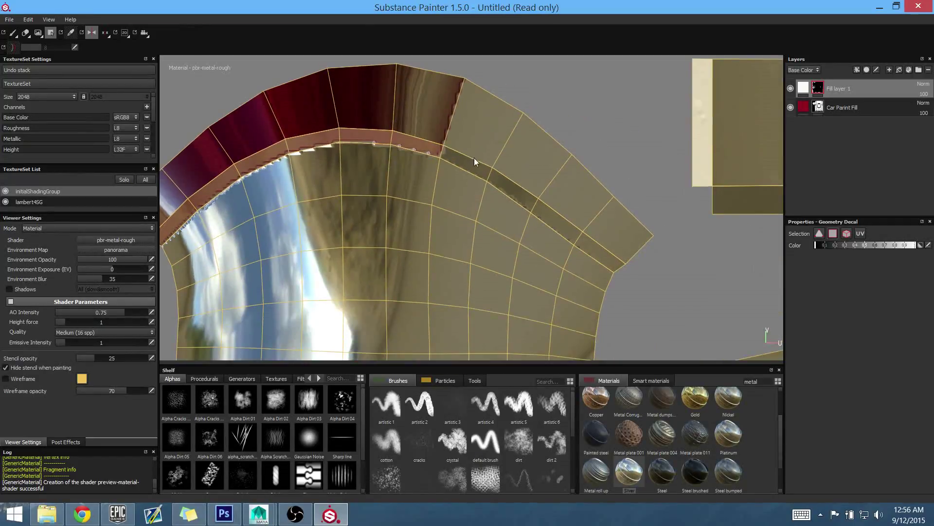
{"action": "left_click_drag", "start_coordinate": [486, 157], "coordinate": [500, 173]}
{"action": "left_click_drag", "start_coordinate": [558, 215], "coordinate": [586, 237]}
Set the mask colour to white and polygon-fill the centres of the three oval vents in the UV layout.
{"action": "middle_click_drag", "start_coordinate": [759, 302], "coordinate": [645, 196], "text": "alt"}
{"action": "right_click_drag", "start_coordinate": [644, 196], "coordinate": [406, 243], "text": "alt"}
{"action": "mouse_move", "coordinate": [540, 299]}
{"action": "middle_mouse_down", "text": "alt"}
{"action": "mouse_move", "coordinate": [456, 248]}
{"action": "mouse_move", "coordinate": [427, 195]}
{"action": "middle_mouse_up", "text": "alt"}
{"action": "right_click_drag", "start_coordinate": [535, 219], "coordinate": [481, 231], "text": "alt"}
{"action": "mouse_move", "coordinate": [481, 232]}
{"action": "middle_mouse_down", "text": "alt"}
{"action": "mouse_move", "coordinate": [393, 197]}
{"action": "mouse_move", "coordinate": [337, 213]}
{"action": "middle_mouse_up", "text": "alt"}
{"action": "middle_click_drag", "start_coordinate": [493, 151], "coordinate": [353, 92], "text": "alt"}
{"action": "middle_click_drag", "start_coordinate": [436, 221], "coordinate": [466, 75], "text": "alt"}
{"action": "mouse_move", "coordinate": [379, 249]}
{"action": "middle_mouse_down", "text": "alt"}
{"action": "mouse_move", "coordinate": [440, 160]}
{"action": "mouse_move", "coordinate": [468, 184]}
{"action": "middle_mouse_up", "text": "alt"}
{"action": "right_click_drag", "start_coordinate": [565, 217], "coordinate": [664, 258], "text": "alt"}
{"action": "middle_click_drag", "start_coordinate": [488, 159], "coordinate": [475, 187], "text": "alt"}
{"action": "right_click_drag", "start_coordinate": [475, 188], "coordinate": [530, 223], "text": "alt"}
{"action": "middle_click_drag", "start_coordinate": [530, 223], "coordinate": [538, 198], "text": "alt"}
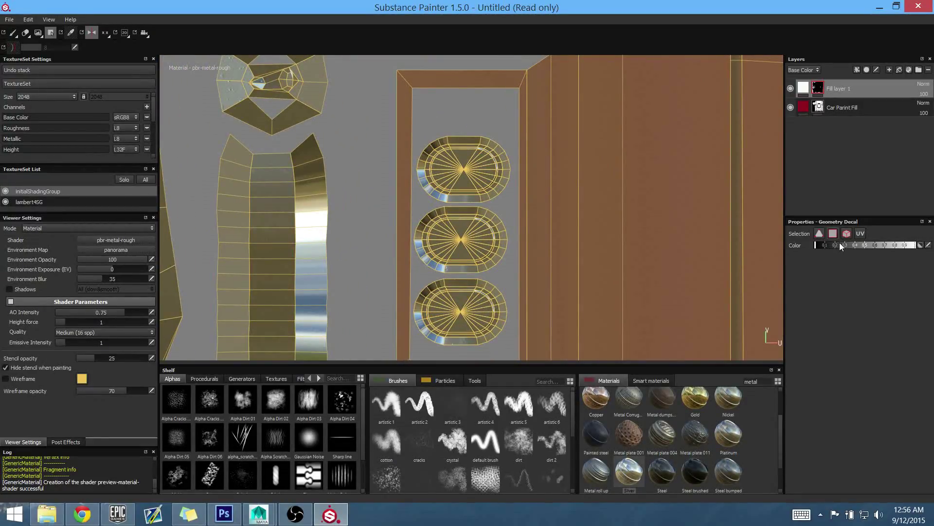
{"action": "left_click", "coordinate": [915, 245]}
{"action": "left_click", "coordinate": [860, 233]}
{"action": "left_click", "coordinate": [834, 234]}
{"action": "left_click", "coordinate": [470, 173]}
{"action": "left_click", "coordinate": [469, 241]}
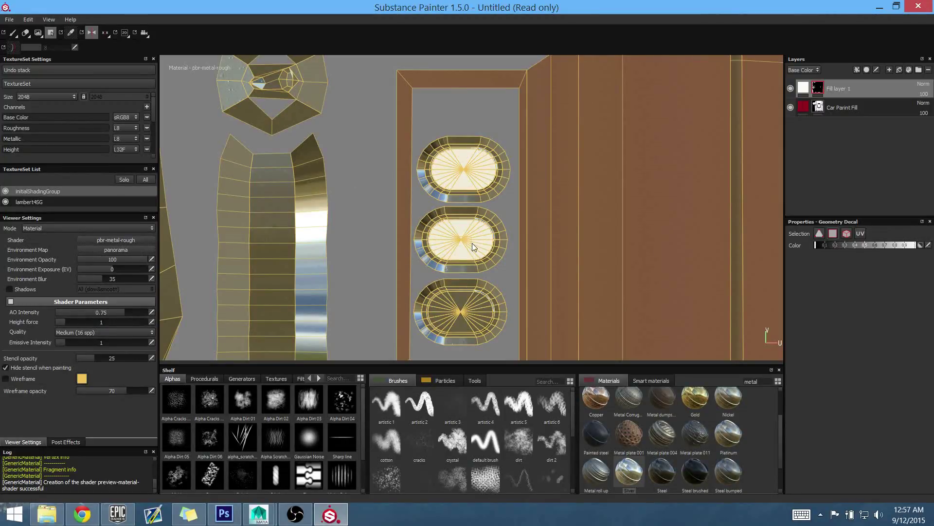
{"action": "left_click", "coordinate": [469, 312]}
Look over the whole UV layout for parts that still need silver.
{"action": "middle_click_drag", "start_coordinate": [572, 305], "coordinate": [536, 215], "text": "alt"}
{"action": "right_click_drag", "start_coordinate": [536, 215], "coordinate": [431, 222], "text": "alt"}
{"action": "middle_click_drag", "start_coordinate": [555, 265], "coordinate": [478, 198], "text": "alt"}
{"action": "middle_click_drag", "start_coordinate": [605, 263], "coordinate": [614, 249]}
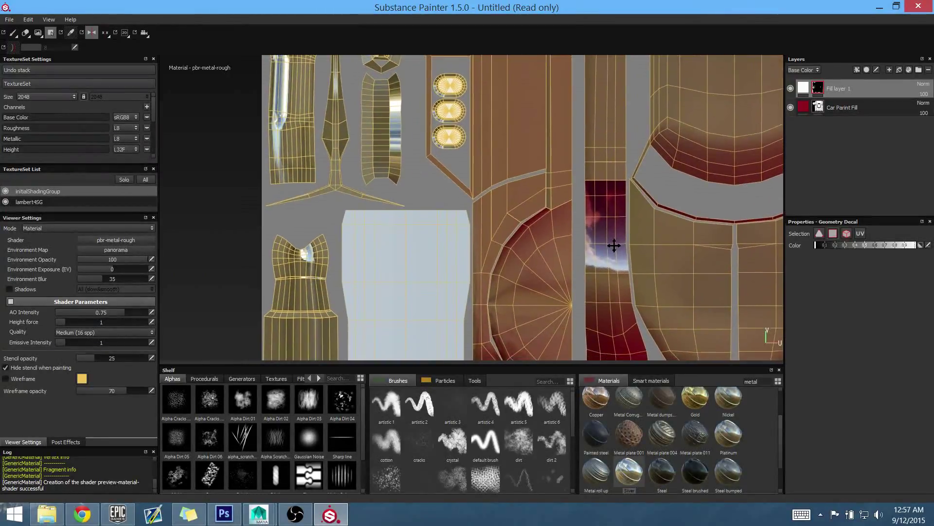
{"action": "middle_click_drag", "start_coordinate": [624, 211], "coordinate": [513, 103], "text": "alt"}
{"action": "right_click_drag", "start_coordinate": [514, 104], "coordinate": [459, 228], "text": "alt"}
{"action": "middle_click_drag", "start_coordinate": [458, 227], "coordinate": [517, 201], "text": "alt"}
{"action": "middle_click_drag", "start_coordinate": [551, 173], "coordinate": [513, 154], "text": "alt"}
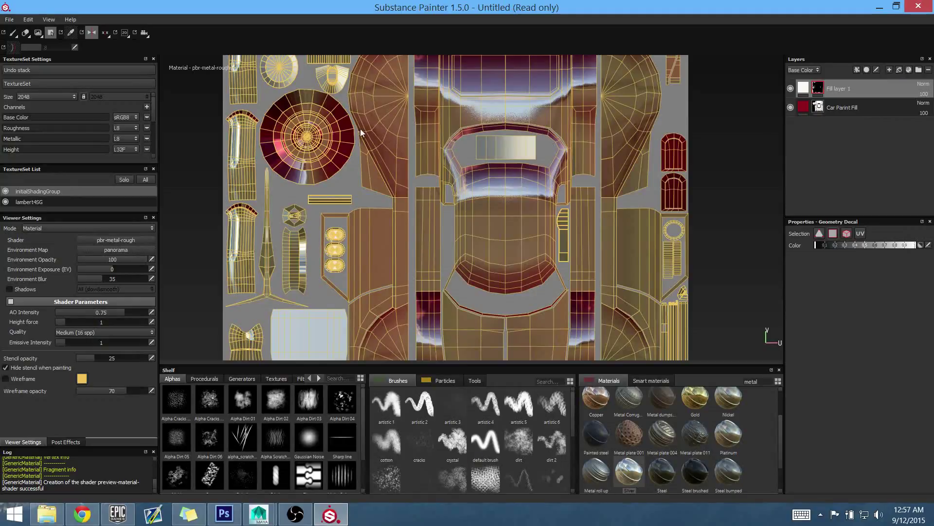
Reveal the silver in the mask on the round centre of the wheel's hub cap with polygon fill.
{"action": "middle_click_drag", "start_coordinate": [279, 99], "coordinate": [462, 170], "text": "alt"}
{"action": "right_click_drag", "start_coordinate": [427, 141], "coordinate": [687, 300], "text": "alt"}
{"action": "middle_click_drag", "start_coordinate": [687, 300], "coordinate": [619, 276], "text": "alt"}
{"action": "right_click_drag", "start_coordinate": [619, 275], "coordinate": [720, 311], "text": "alt"}
{"action": "middle_click_drag", "start_coordinate": [526, 219], "coordinate": [543, 243], "text": "alt"}
{"action": "right_click_drag", "start_coordinate": [544, 243], "coordinate": [629, 275], "text": "alt"}
{"action": "middle_click_drag", "start_coordinate": [559, 236], "coordinate": [539, 228], "text": "alt"}
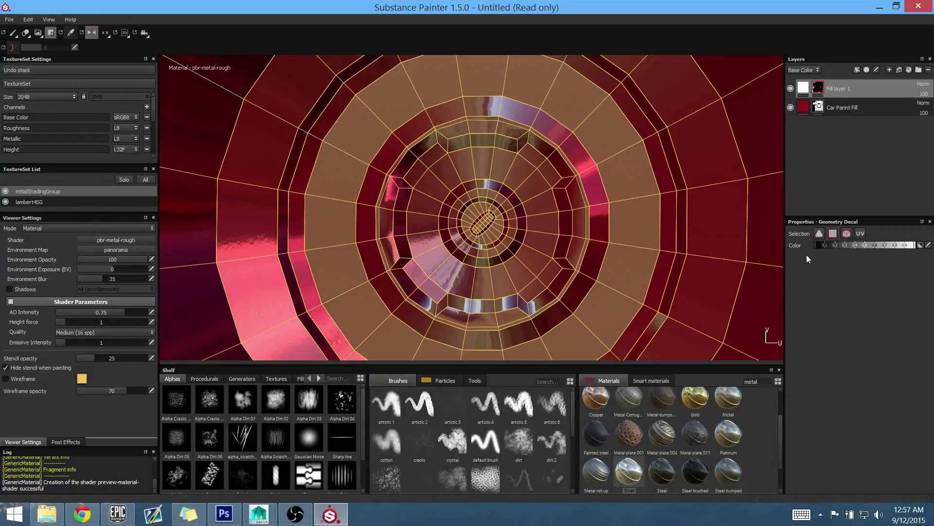
{"action": "left_click", "coordinate": [833, 235]}
{"action": "right_click_drag", "start_coordinate": [484, 226], "coordinate": [711, 316], "text": "alt"}
{"action": "middle_click_drag", "start_coordinate": [446, 219], "coordinate": [428, 207], "text": "alt"}
{"action": "mouse_move", "coordinate": [393, 140]}
{"action": "left_mouse_down"}
{"action": "mouse_move", "coordinate": [471, 205]}
{"action": "mouse_move", "coordinate": [539, 286]}
{"action": "left_mouse_up"}
{"action": "middle_click_drag", "start_coordinate": [407, 189], "coordinate": [436, 216], "text": "alt"}
{"action": "left_click", "coordinate": [384, 220]}
{"action": "left_click_drag", "start_coordinate": [458, 145], "coordinate": [517, 153]}
Reveal the silver in the mask on the raised sections at the hub cap's top and right edges.
{"action": "middle_click_drag", "start_coordinate": [509, 153], "coordinate": [515, 210], "text": "alt"}
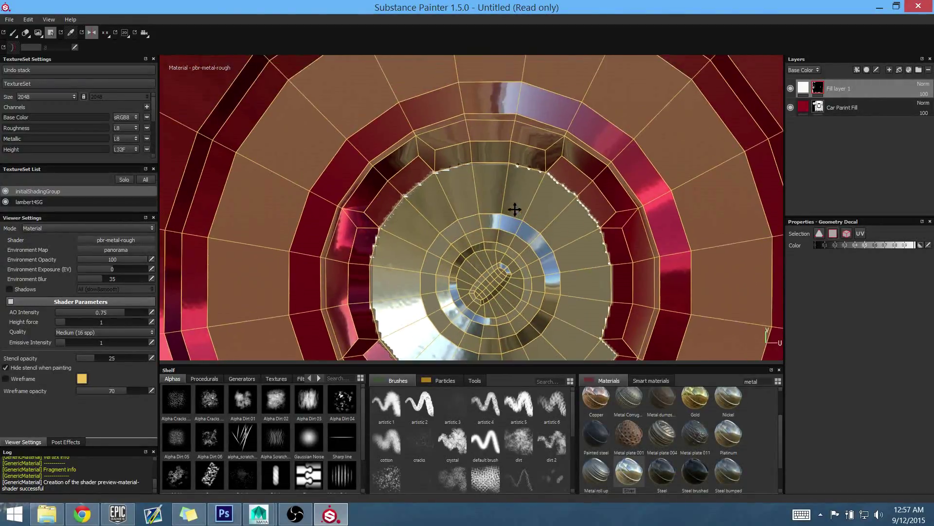
{"action": "left_click_drag", "start_coordinate": [458, 156], "coordinate": [521, 169]}
{"action": "middle_click_drag", "start_coordinate": [565, 238], "coordinate": [507, 170], "text": "alt"}
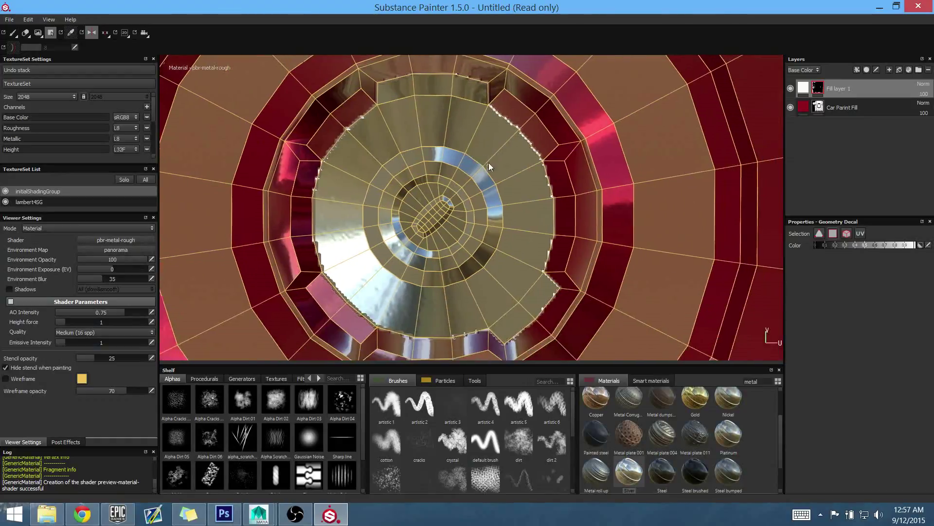
{"action": "mouse_move", "coordinate": [557, 191]}
{"action": "left_mouse_down"}
{"action": "mouse_move", "coordinate": [586, 245]}
{"action": "mouse_move", "coordinate": [514, 131]}
{"action": "left_mouse_up"}
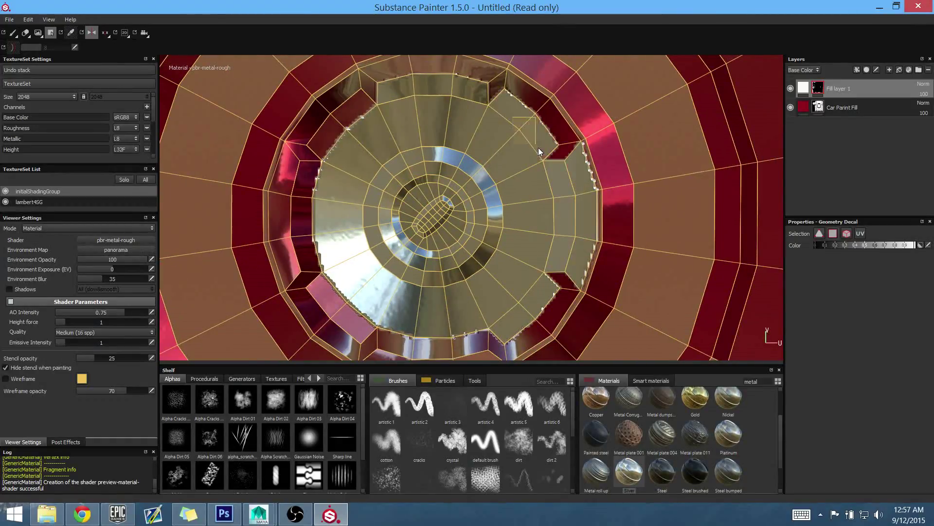
{"action": "middle_click_drag", "start_coordinate": [524, 164], "coordinate": [542, 209]}
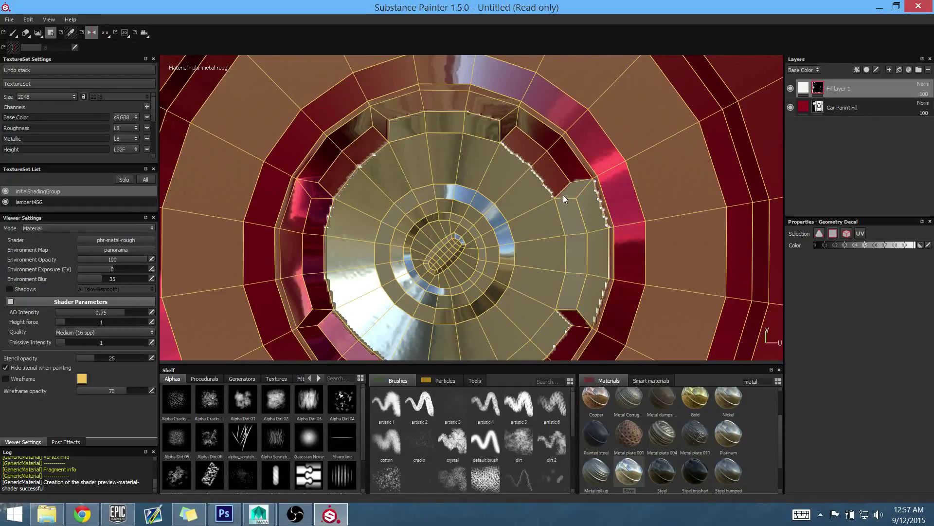
{"action": "middle_click_drag", "start_coordinate": [501, 167], "coordinate": [516, 183], "text": "alt"}
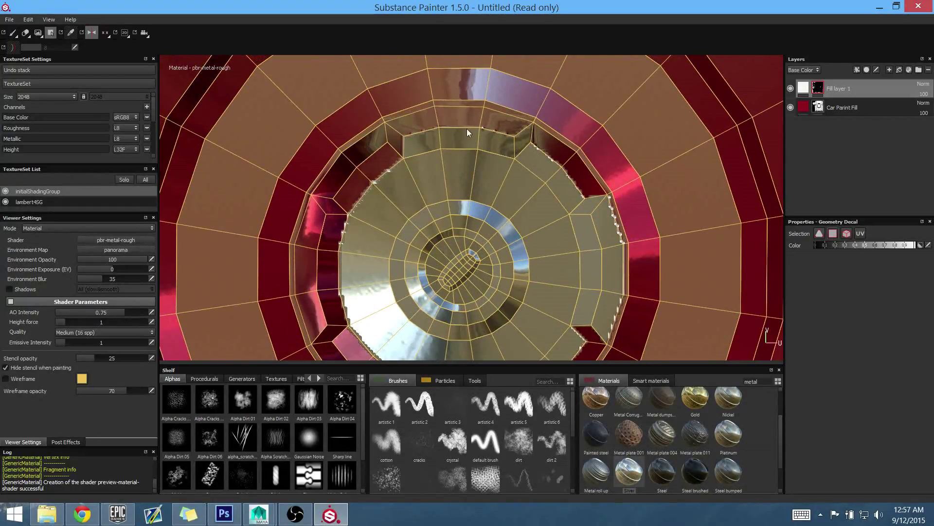
{"action": "left_click_drag", "start_coordinate": [428, 121], "coordinate": [497, 142]}
{"action": "middle_click_drag", "start_coordinate": [446, 174], "coordinate": [506, 160], "text": "alt"}
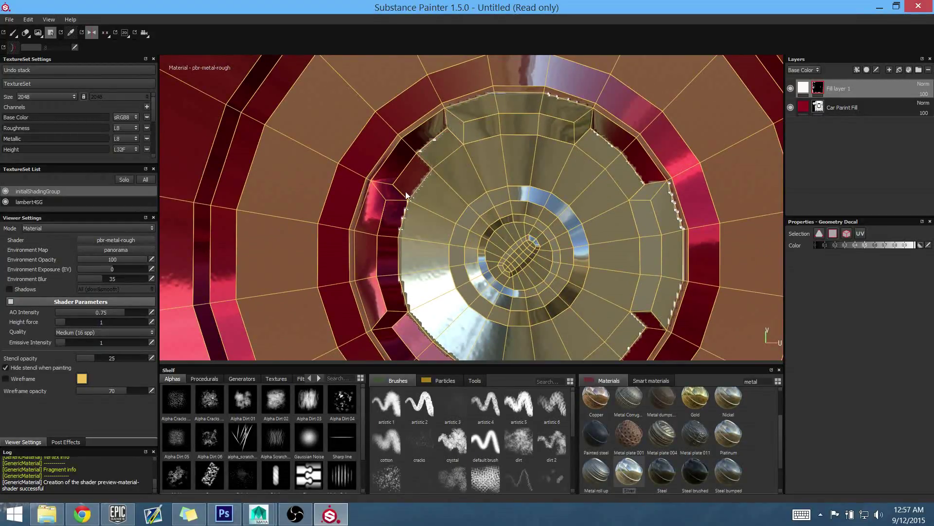
Reveal the silver in the mask on the raised sections at the hub cap's left and bottom edges.
{"action": "left_click_drag", "start_coordinate": [388, 227], "coordinate": [397, 295]}
{"action": "middle_click_drag", "start_coordinate": [406, 275], "coordinate": [411, 233], "text": "alt"}
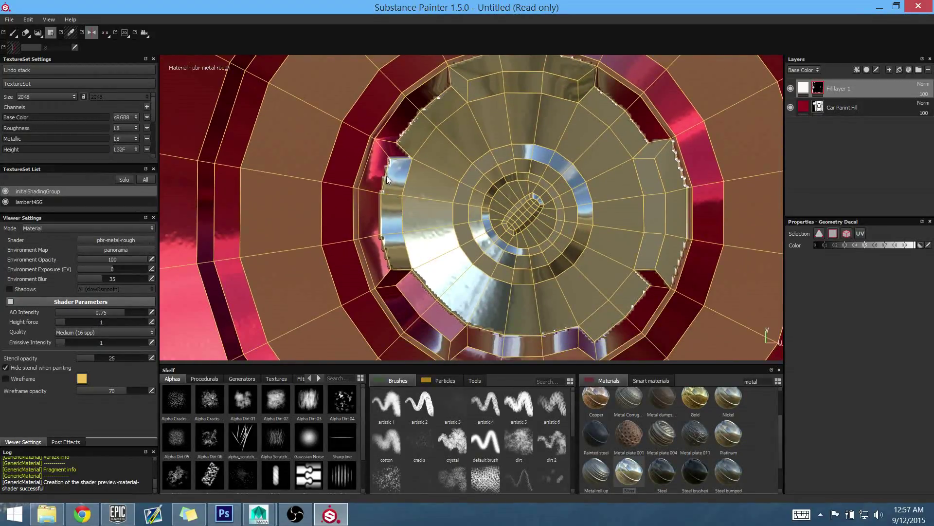
{"action": "left_click_drag", "start_coordinate": [396, 156], "coordinate": [388, 183]}
{"action": "left_click_drag", "start_coordinate": [393, 244], "coordinate": [394, 245]}
{"action": "middle_click_drag", "start_coordinate": [394, 239], "coordinate": [375, 191], "text": "alt"}
{"action": "left_click", "coordinate": [432, 278]}
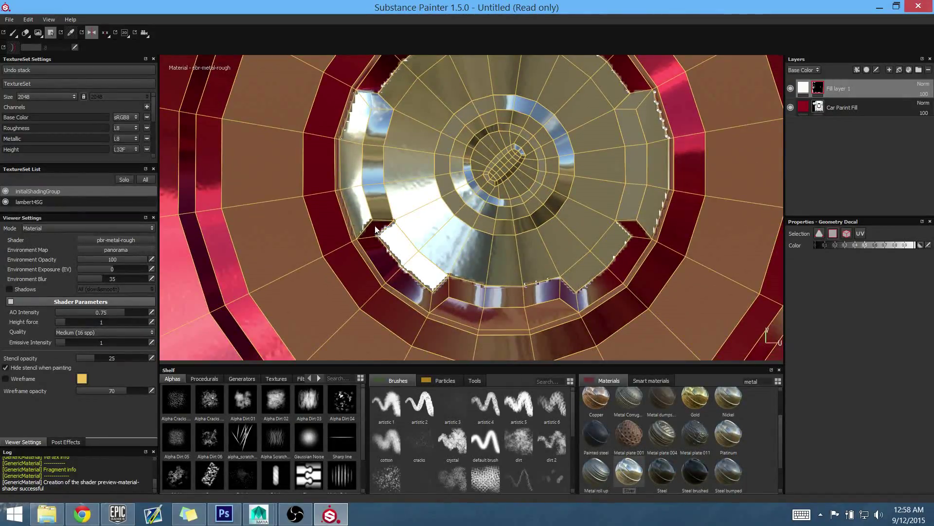
{"action": "left_click", "coordinate": [449, 300]}
{"action": "mouse_move", "coordinate": [445, 293]}
{"action": "left_mouse_down"}
{"action": "mouse_move", "coordinate": [480, 306]}
{"action": "mouse_move", "coordinate": [561, 308]}
{"action": "left_mouse_up"}
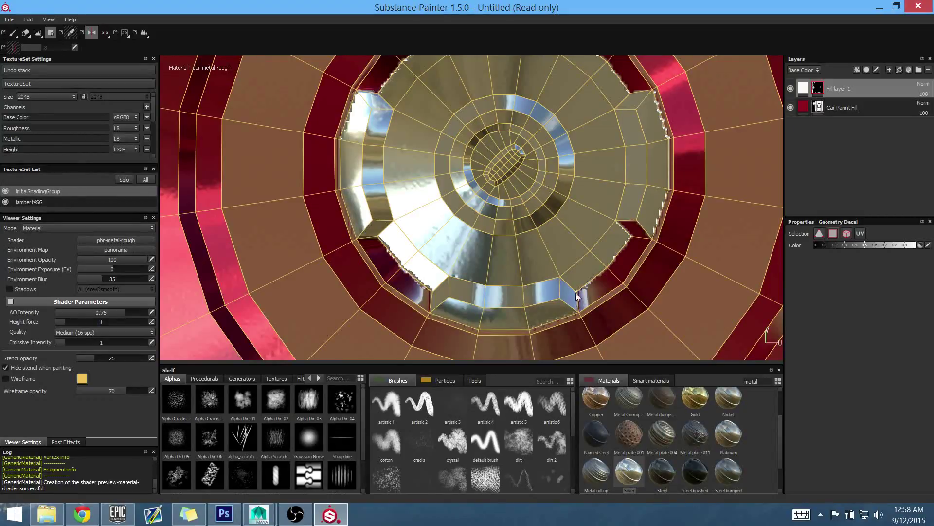
{"action": "middle_click_drag", "start_coordinate": [601, 239], "coordinate": [574, 265]}
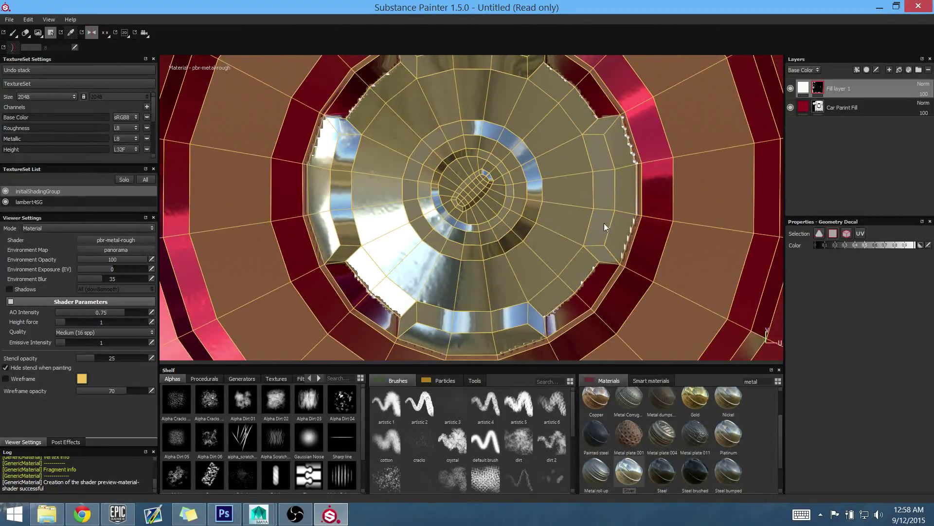
{"action": "middle_click_drag", "start_coordinate": [601, 213], "coordinate": [564, 195], "text": "alt"}
{"action": "mouse_move", "coordinate": [564, 194]}
{"action": "right_mouse_down", "text": "alt"}
{"action": "mouse_move", "coordinate": [463, 200]}
{"action": "mouse_move", "coordinate": [558, 210]}
{"action": "right_mouse_up", "text": "alt"}
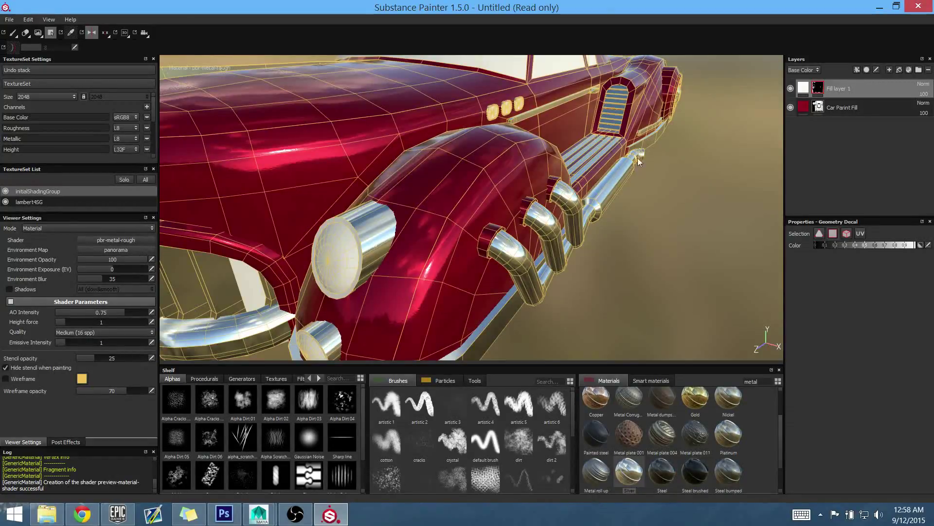
Bring the wheel into close view on the 3D car and set the wireframe opacity to 7.
{"action": "middle_click_drag", "start_coordinate": [639, 162], "coordinate": [574, 252], "text": "alt"}
{"action": "left_click_drag", "start_coordinate": [573, 253], "coordinate": [244, 111], "text": "alt"}
{"action": "left_click_drag", "start_coordinate": [565, 209], "coordinate": [605, 200], "text": "alt"}
{"action": "middle_click_drag", "start_coordinate": [605, 200], "coordinate": [334, 188], "text": "alt"}
{"action": "left_click_drag", "start_coordinate": [559, 195], "coordinate": [531, 209], "text": "alt"}
{"action": "right_click_drag", "start_coordinate": [530, 209], "coordinate": [606, 232], "text": "alt"}
{"action": "left_click_drag", "start_coordinate": [606, 234], "coordinate": [463, 224], "text": "alt"}
{"action": "left_click_drag", "start_coordinate": [127, 390], "coordinate": [80, 390]}
Inspect the jagged silver edges and the centre slot of the hub cap on the 3D wheel.
{"action": "left_click_drag", "start_coordinate": [375, 304], "coordinate": [499, 205], "text": "alt"}
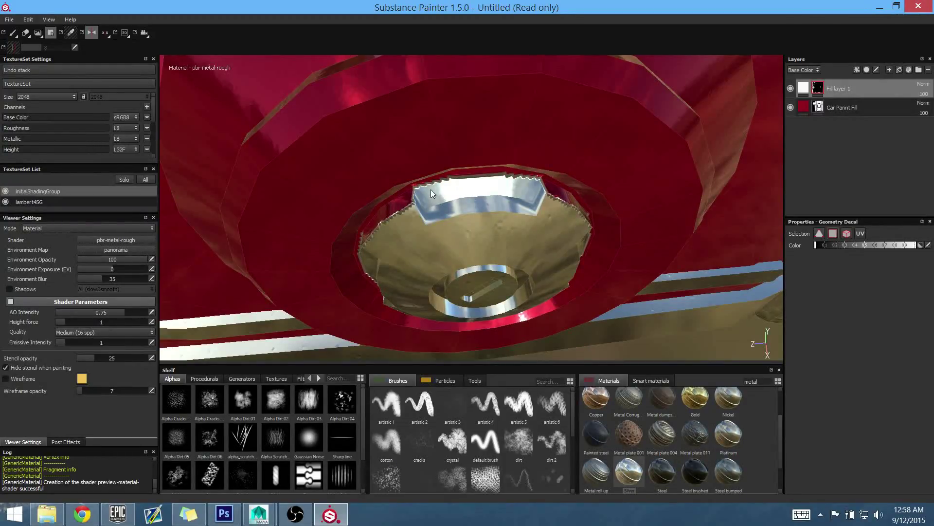
{"action": "left_click_drag", "start_coordinate": [481, 226], "coordinate": [477, 182], "text": "alt"}
{"action": "left_click_drag", "start_coordinate": [466, 271], "coordinate": [418, 267], "text": "alt"}
{"action": "left_click_drag", "start_coordinate": [545, 226], "coordinate": [558, 199], "text": "alt"}
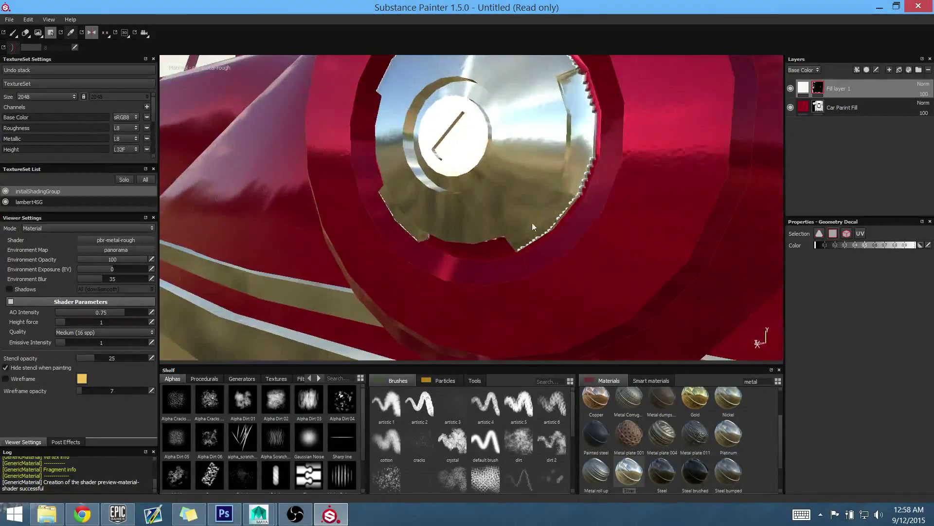
{"action": "left_click_drag", "start_coordinate": [568, 122], "coordinate": [462, 197], "text": "alt"}
{"action": "right_click_drag", "start_coordinate": [462, 197], "coordinate": [769, 292], "text": "alt"}
{"action": "middle_click_drag", "start_coordinate": [587, 246], "coordinate": [568, 221], "text": "alt"}
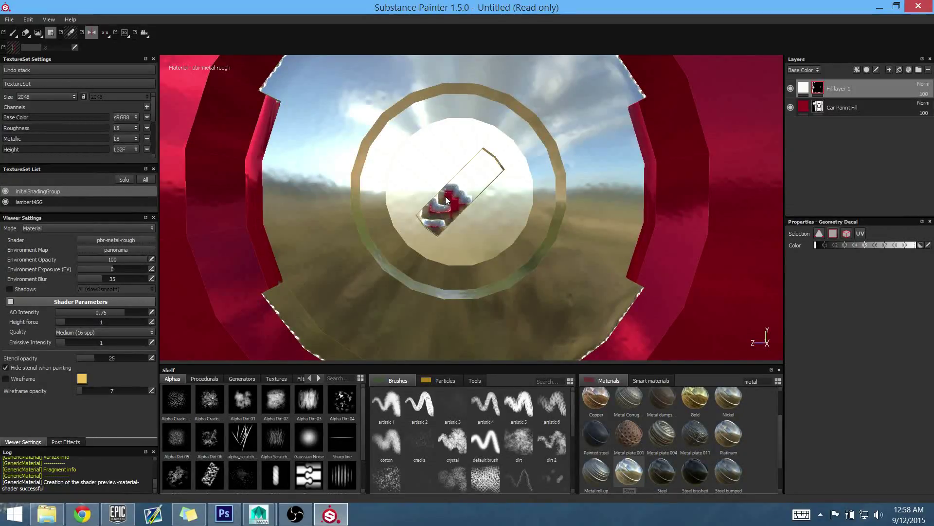
Turn off the height channel of the silver fill layer and make its mask active again.
{"action": "left_click", "coordinate": [805, 88]}
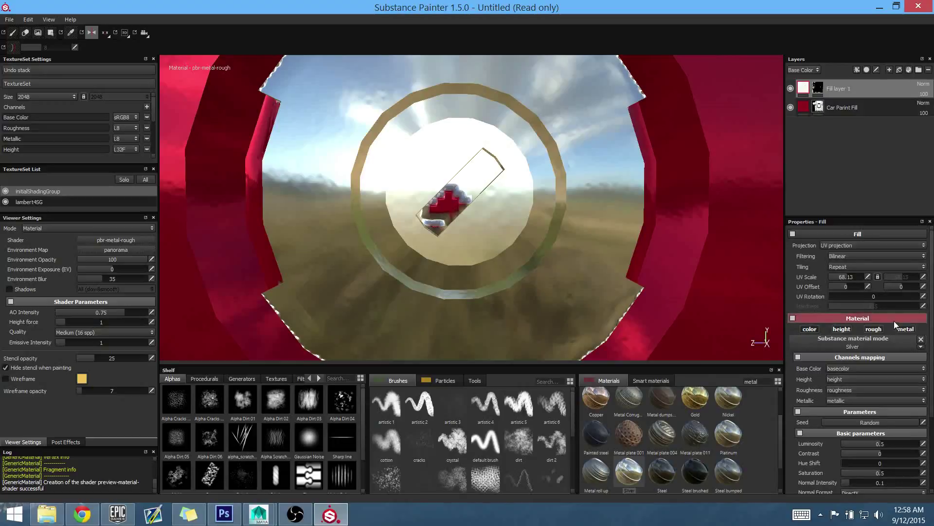
{"action": "left_click", "coordinate": [843, 330]}
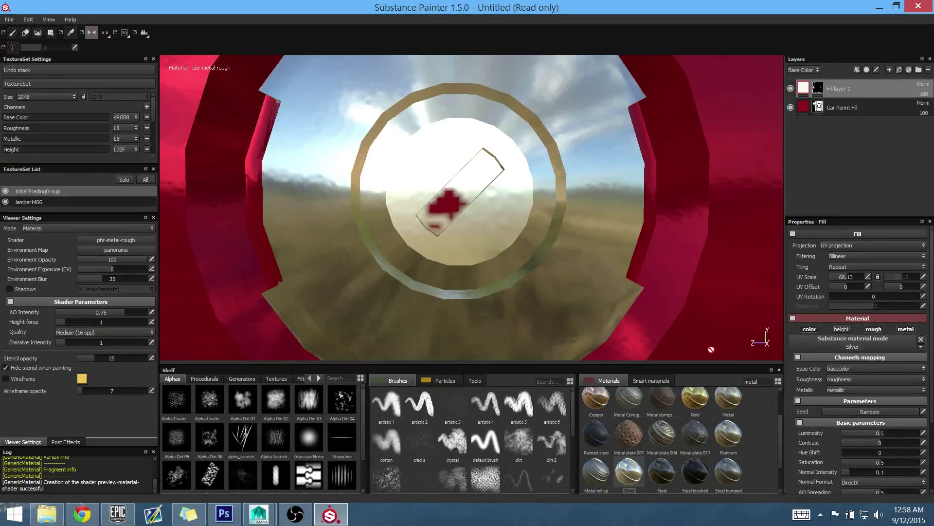
{"action": "left_click", "coordinate": [819, 90]}
{"action": "left_click_drag", "start_coordinate": [499, 180], "coordinate": [485, 203], "text": "alt"}
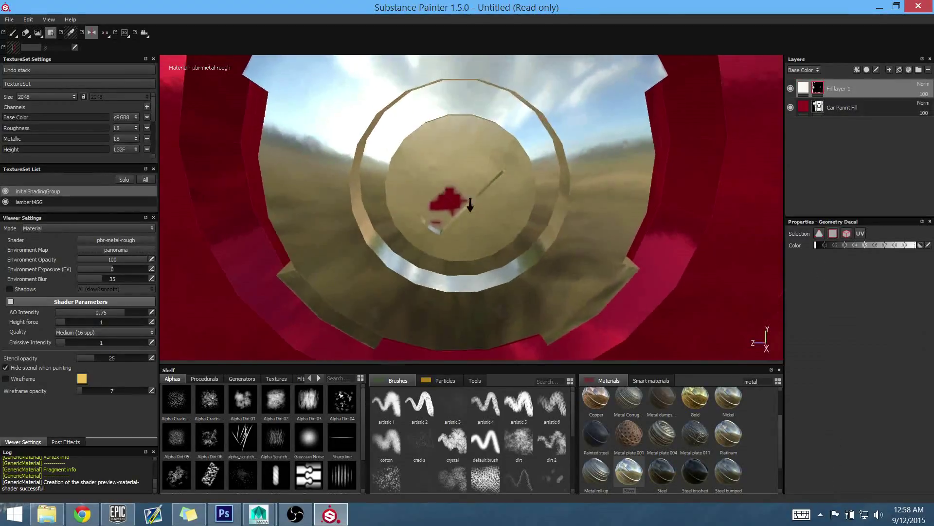
Set the wireframe opacity to 52 and mask the silver out of the hub cap's centre slot.
{"action": "right_click_drag", "start_coordinate": [529, 228], "coordinate": [517, 206], "text": "alt"}
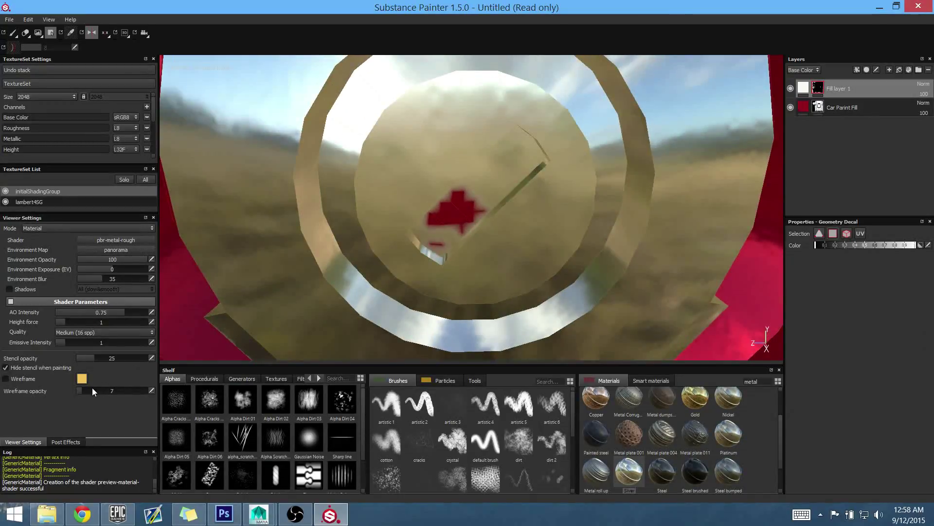
{"action": "left_click_drag", "start_coordinate": [92, 388], "coordinate": [114, 388]}
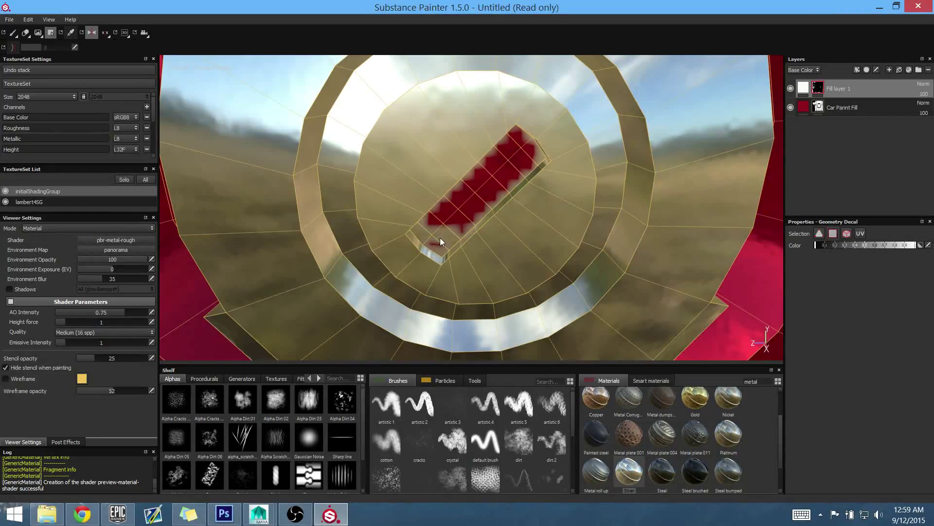
Examine the car's front end in 3D, covering the grille, bumper and headlights.
{"action": "left_click_drag", "start_coordinate": [428, 221], "coordinate": [531, 207], "text": "alt"}
{"action": "right_click_drag", "start_coordinate": [574, 198], "coordinate": [377, 209], "text": "alt"}
{"action": "left_click_drag", "start_coordinate": [526, 204], "coordinate": [582, 225], "text": "alt"}
{"action": "right_click_drag", "start_coordinate": [583, 226], "coordinate": [492, 215], "text": "alt"}
{"action": "left_click_drag", "start_coordinate": [492, 195], "coordinate": [607, 176], "text": "alt"}
{"action": "right_click_drag", "start_coordinate": [607, 177], "coordinate": [462, 234], "text": "alt"}
{"action": "left_click_drag", "start_coordinate": [462, 233], "coordinate": [502, 214], "text": "alt"}
{"action": "mouse_move", "coordinate": [502, 214]}
{"action": "right_mouse_down", "text": "alt"}
{"action": "mouse_move", "coordinate": [557, 196]}
{"action": "mouse_move", "coordinate": [502, 213]}
{"action": "right_mouse_up", "text": "alt"}
{"action": "left_click_drag", "start_coordinate": [502, 213], "coordinate": [471, 231], "text": "alt"}
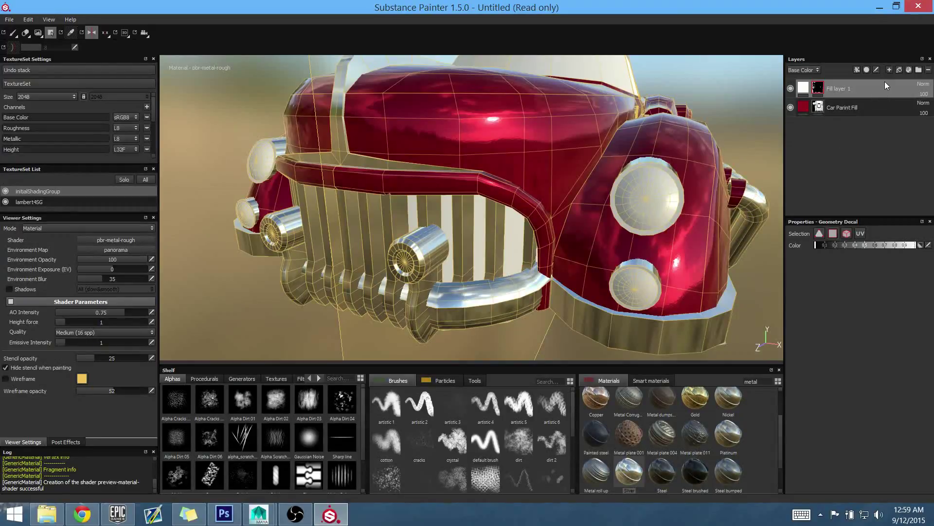
Add a fill layer named Rubber with a black mask and rename the silver fill layer as Chronme.
{"action": "left_click", "coordinate": [900, 70]}
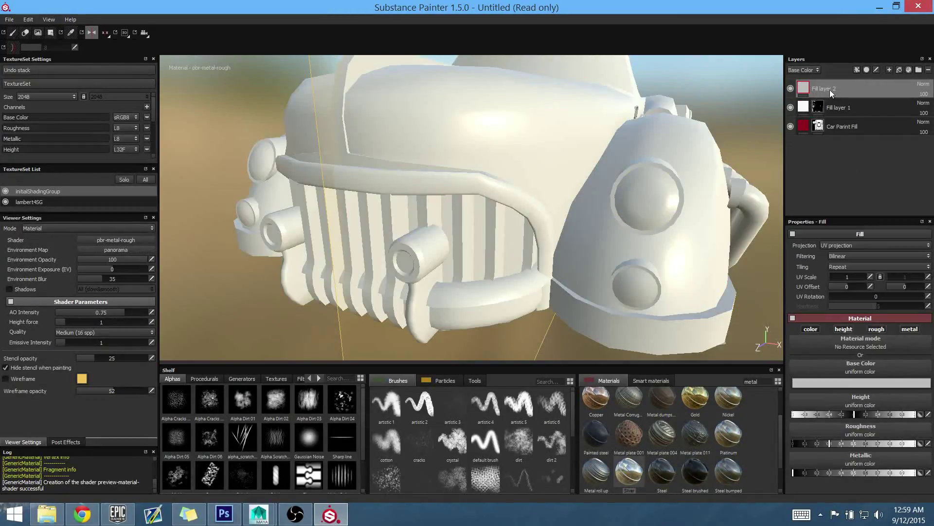
{"action": "double_click", "coordinate": [845, 107]}
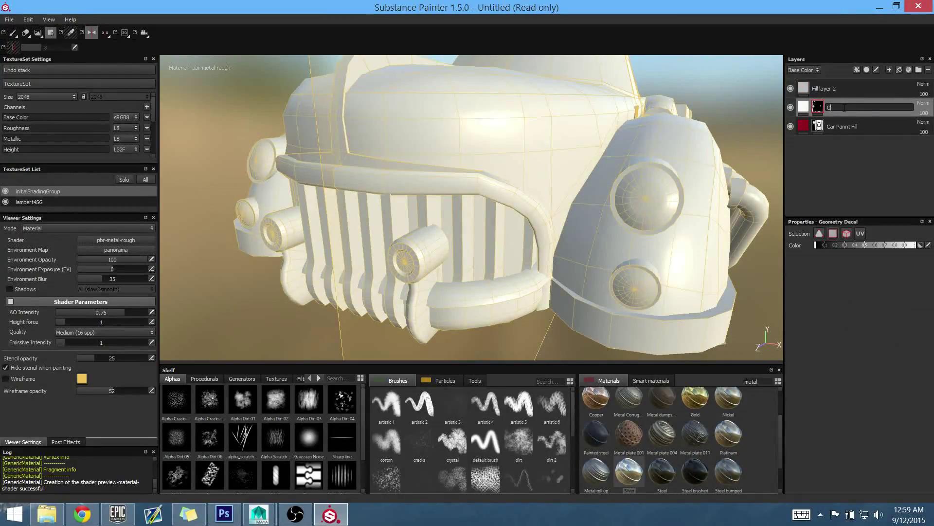
{"action": "type", "text": "Chronme"}
{"action": "double_click", "coordinate": [819, 87]}
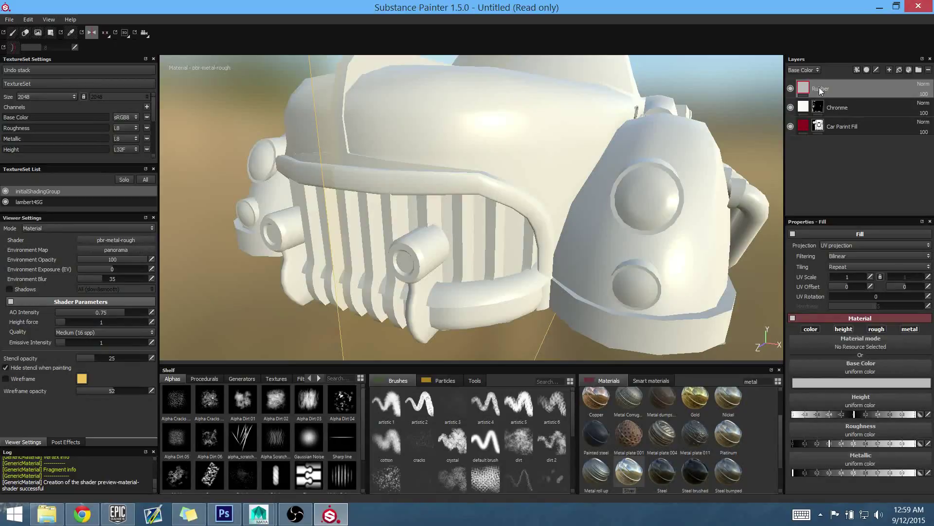
{"action": "right_click", "coordinate": [809, 92]}
{"action": "left_click", "coordinate": [826, 101]}
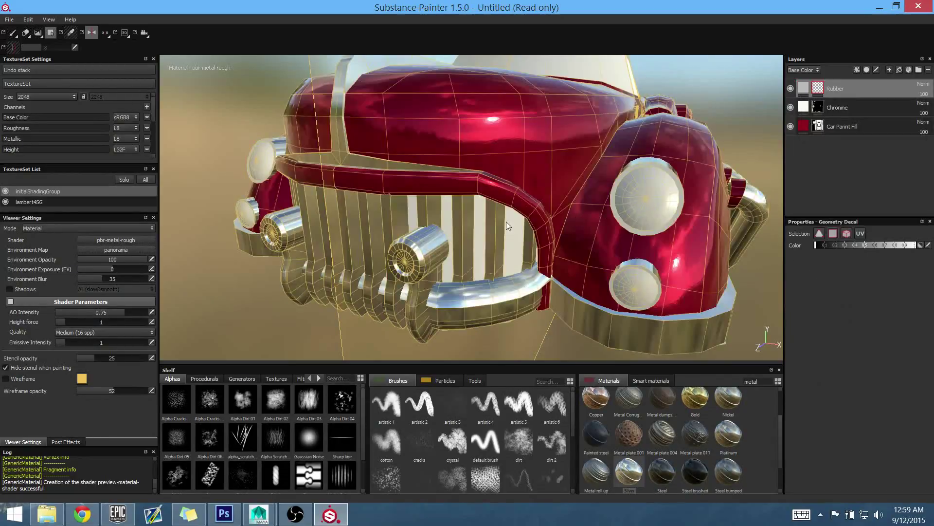
Search the materials for "rubber" and apply uniform rubber to the Rubber layer's fill.
{"action": "left_click", "coordinate": [803, 87]}
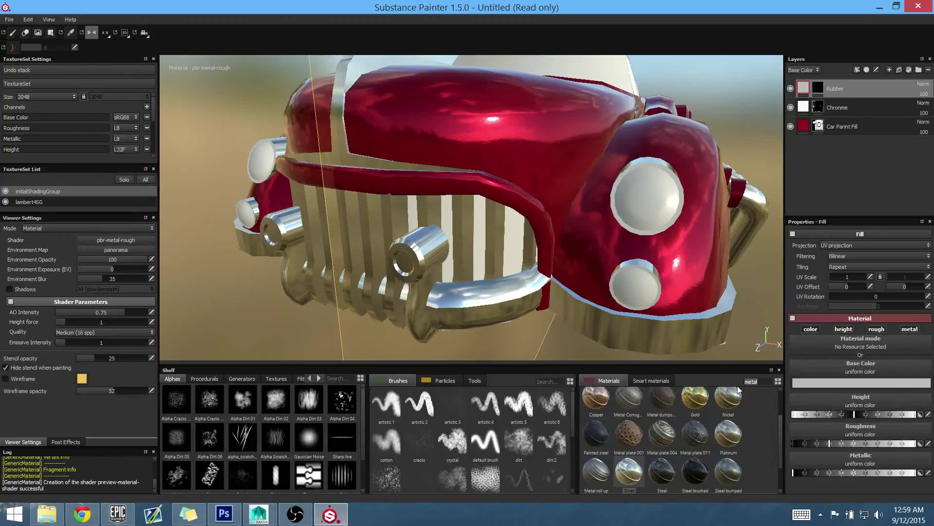
{"action": "key", "text": "BackSpace"}
{"action": "key", "text": "BackSpace"}
{"action": "key", "text": "BackSpace"}
{"action": "key", "text": "BackSpace"}
{"action": "key", "text": "BackSpace"}
{"action": "type", "text": "rubber"}
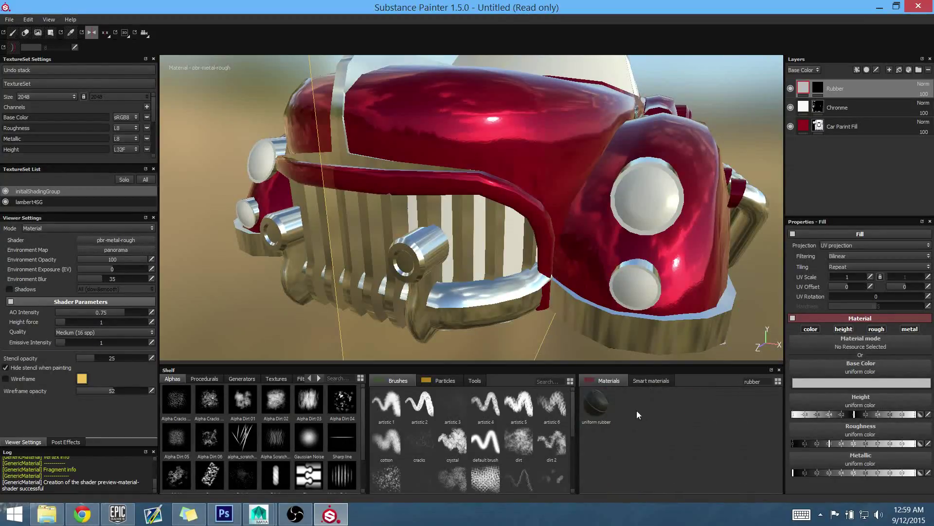
{"action": "left_click", "coordinate": [598, 405]}
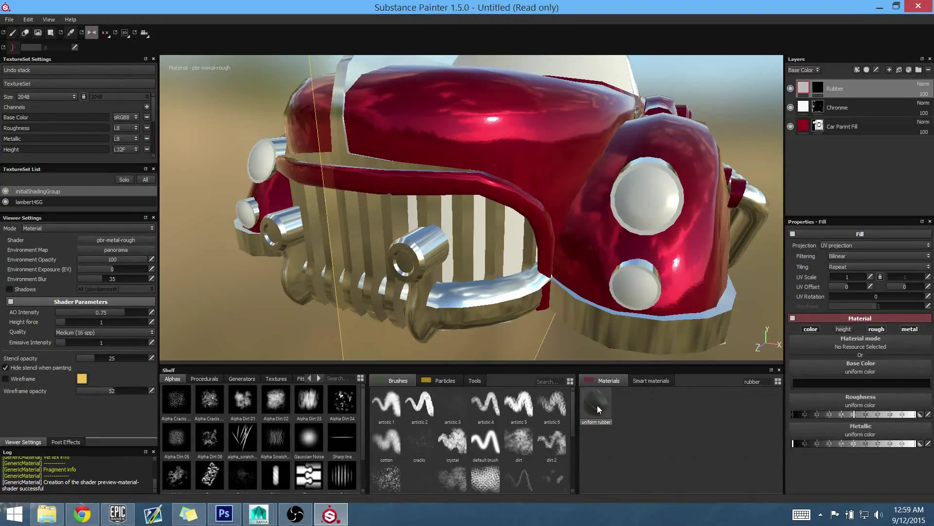
Reveal the rubber in the layer's mask on the flat panels behind the grille bars.
{"action": "left_click", "coordinate": [820, 87]}
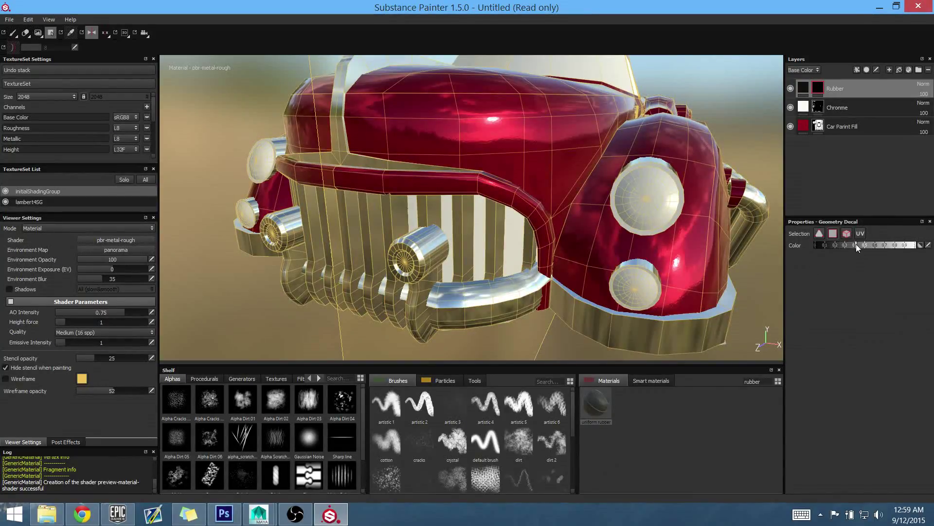
{"action": "left_click_drag", "start_coordinate": [372, 244], "coordinate": [411, 202], "text": "alt"}
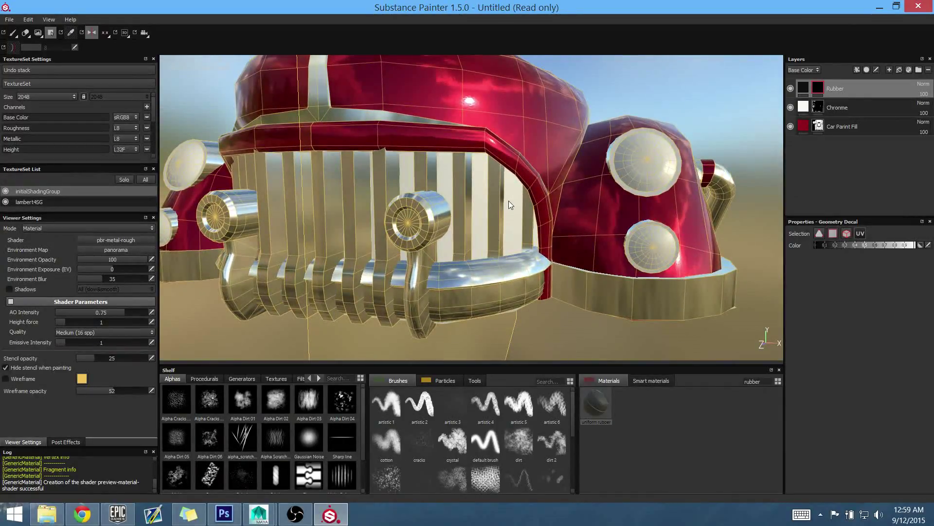
{"action": "left_click_drag", "start_coordinate": [512, 198], "coordinate": [536, 272], "text": "alt"}
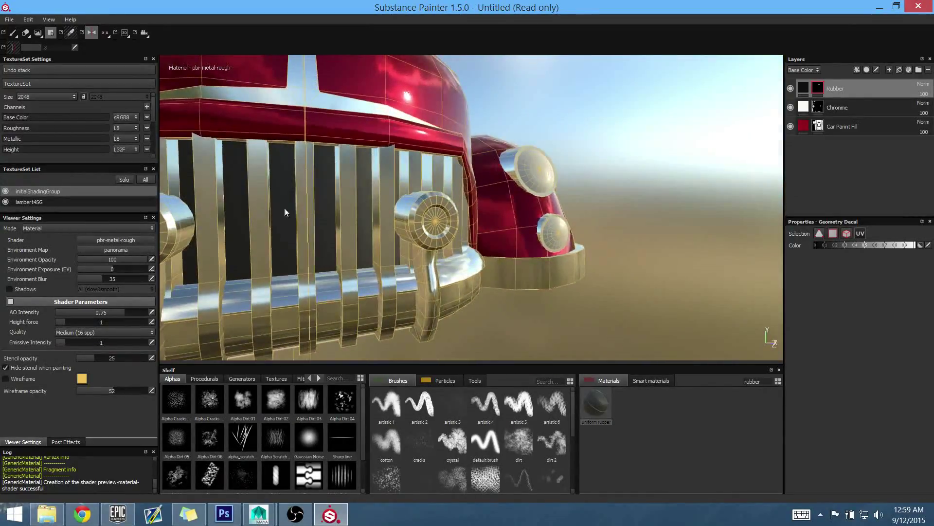
Examine the rubber grille panels on the car and locate them in the UV layout.
{"action": "left_click_drag", "start_coordinate": [337, 211], "coordinate": [536, 196], "text": "alt"}
{"action": "right_click_drag", "start_coordinate": [536, 196], "coordinate": [873, 314], "text": "alt"}
{"action": "left_click_drag", "start_coordinate": [553, 176], "coordinate": [511, 226], "text": "alt"}
{"action": "right_click_drag", "start_coordinate": [510, 226], "coordinate": [529, 237], "text": "alt"}
{"action": "middle_click_drag", "start_coordinate": [625, 247], "coordinate": [413, 236], "text": "alt"}
{"action": "scroll", "coordinate": [632, 238], "scroll_direction": "down", "scroll_amount": 8}
{"action": "middle_click_drag", "start_coordinate": [757, 243], "coordinate": [209, 148], "text": "alt"}
{"action": "middle_click_drag", "start_coordinate": [442, 173], "coordinate": [458, 192], "text": "alt"}
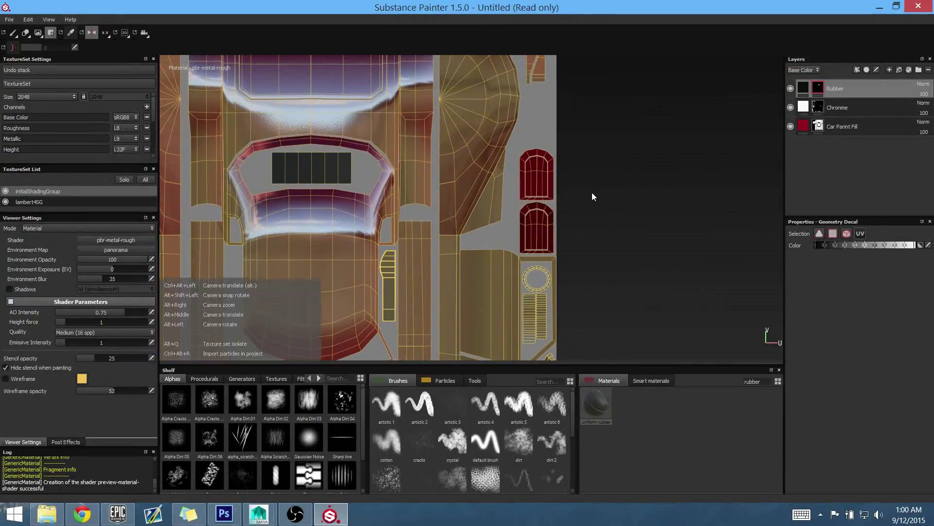
{"action": "right_click_drag", "start_coordinate": [603, 195], "coordinate": [630, 242], "text": "shift"}
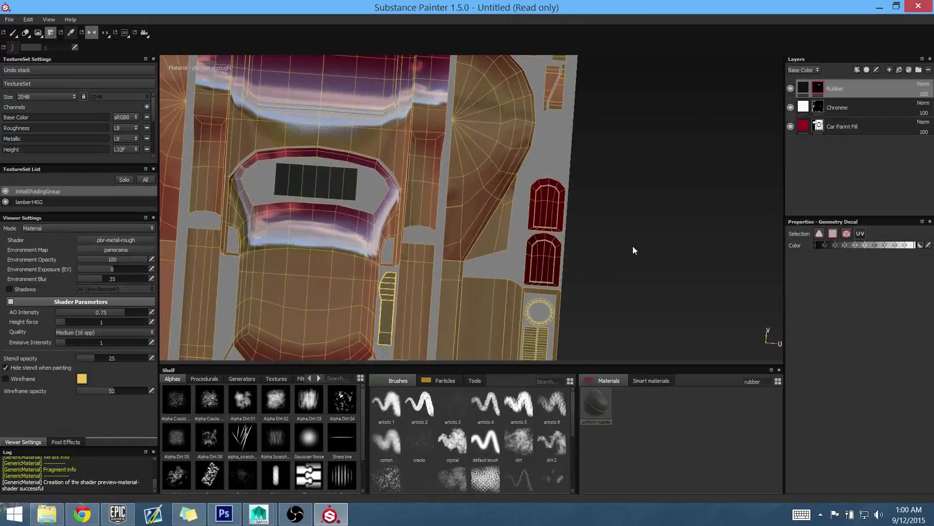
{"action": "left_click_drag", "start_coordinate": [632, 201], "coordinate": [625, 162], "text": "alt"}
{"action": "middle_click_drag", "start_coordinate": [609, 192], "coordinate": [612, 220], "text": "alt"}
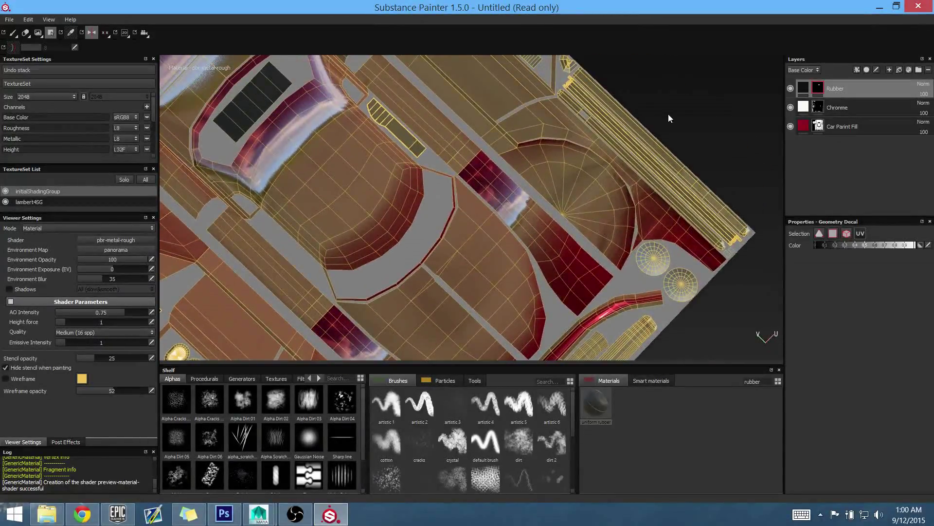
{"action": "left_click_drag", "start_coordinate": [669, 115], "coordinate": [678, 147], "text": "alt"}
{"action": "left_click_drag", "start_coordinate": [656, 232], "coordinate": [646, 239], "text": "alt"}
{"action": "middle_click_drag", "start_coordinate": [646, 238], "coordinate": [640, 203], "text": "alt"}
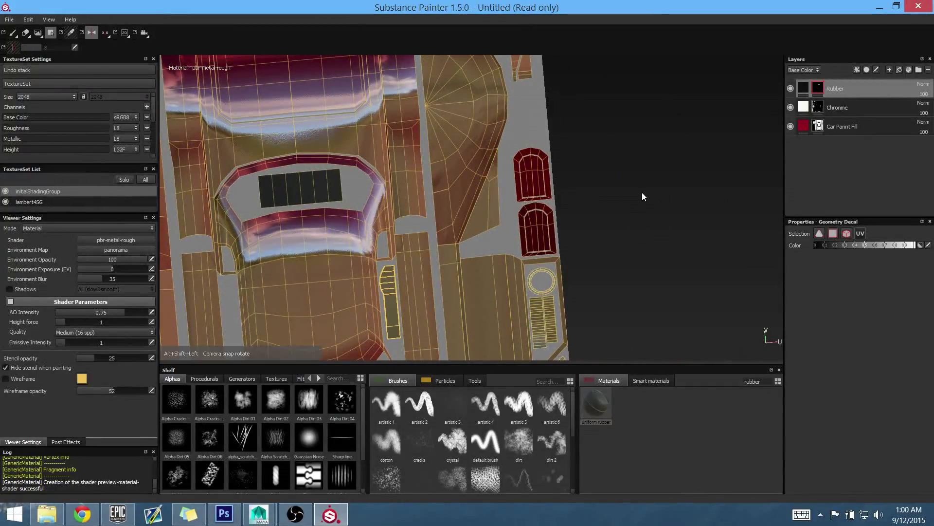
{"action": "left_click_drag", "start_coordinate": [642, 193], "coordinate": [624, 239], "text": "alt+shift"}
Reveal the rubber in the mask on the inner panel of the arched side vent in the UV layout.
{"action": "middle_click_drag", "start_coordinate": [574, 213], "coordinate": [536, 181], "text": "alt"}
{"action": "right_click_drag", "start_coordinate": [536, 180], "coordinate": [659, 221], "text": "alt"}
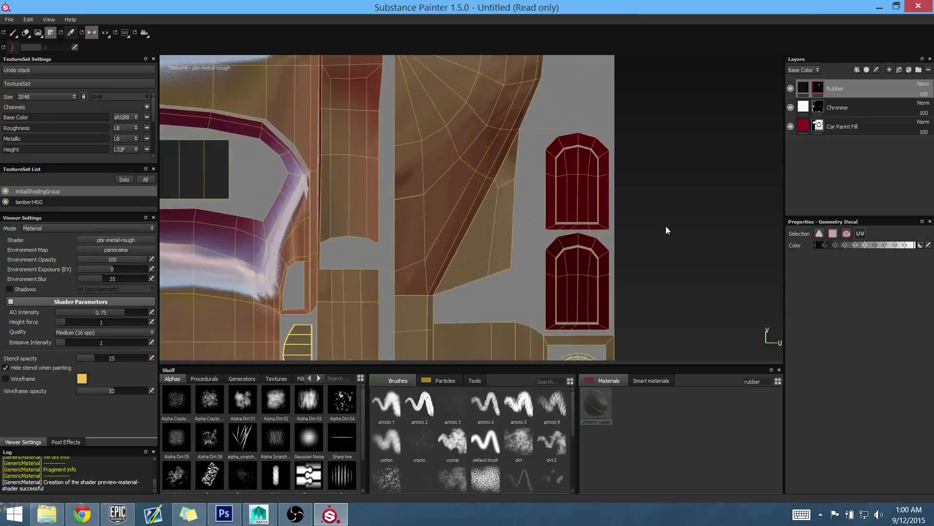
{"action": "left_click_drag", "start_coordinate": [706, 169], "coordinate": [697, 206], "text": "alt+shift"}
{"action": "middle_click_drag", "start_coordinate": [566, 219], "coordinate": [507, 181], "text": "alt"}
{"action": "right_click_drag", "start_coordinate": [507, 182], "coordinate": [625, 142], "text": "alt"}
{"action": "middle_click_drag", "start_coordinate": [625, 142], "coordinate": [534, 241], "text": "alt"}
{"action": "right_click_drag", "start_coordinate": [534, 241], "coordinate": [577, 254], "text": "alt"}
{"action": "middle_click_drag", "start_coordinate": [578, 254], "coordinate": [558, 230], "text": "alt"}
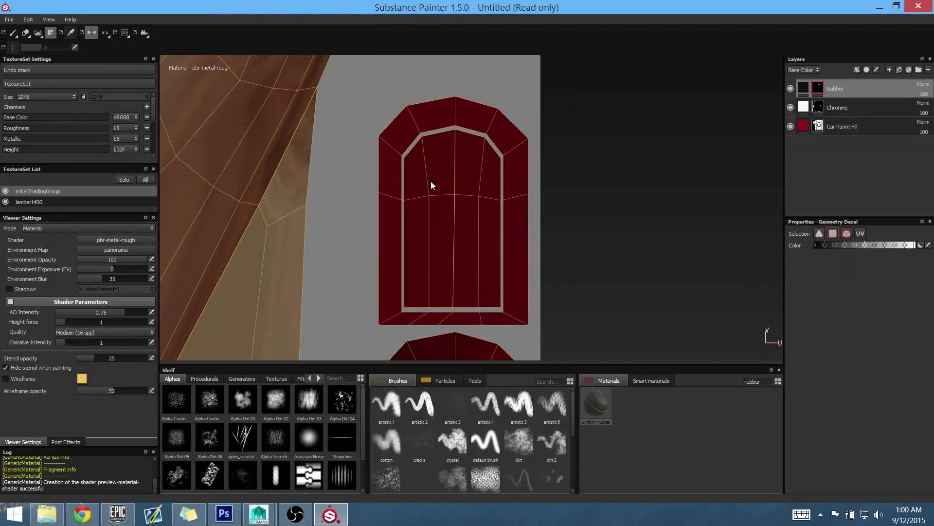
{"action": "left_click_drag", "start_coordinate": [428, 187], "coordinate": [467, 216]}
Look over the vent, pipe and oval trim islands in the UV layout under rotated environment lighting.
{"action": "middle_click_drag", "start_coordinate": [478, 273], "coordinate": [565, 168], "text": "alt"}
{"action": "right_click_drag", "start_coordinate": [565, 167], "coordinate": [454, 167], "text": "alt"}
{"action": "middle_click_drag", "start_coordinate": [454, 167], "coordinate": [440, 145], "text": "alt"}
{"action": "right_click_drag", "start_coordinate": [468, 119], "coordinate": [434, 132], "text": "shift"}
{"action": "middle_click_drag", "start_coordinate": [480, 278], "coordinate": [592, 150], "text": "alt"}
{"action": "right_click_drag", "start_coordinate": [591, 149], "coordinate": [487, 159], "text": "alt"}
{"action": "right_click_drag", "start_coordinate": [675, 179], "coordinate": [578, 174], "text": "alt"}
{"action": "middle_click_drag", "start_coordinate": [578, 174], "coordinate": [580, 151], "text": "alt"}
{"action": "middle_click_drag", "start_coordinate": [496, 208], "coordinate": [646, 202], "text": "alt"}
{"action": "middle_click_drag", "start_coordinate": [556, 200], "coordinate": [587, 215], "text": "alt"}
{"action": "middle_click_drag", "start_coordinate": [487, 166], "coordinate": [526, 273], "text": "alt"}
{"action": "middle_click_drag", "start_coordinate": [539, 111], "coordinate": [536, 264], "text": "alt"}
{"action": "middle_click_drag", "start_coordinate": [421, 169], "coordinate": [594, 207], "text": "alt"}
{"action": "right_click_drag", "start_coordinate": [422, 178], "coordinate": [540, 185], "text": "alt"}
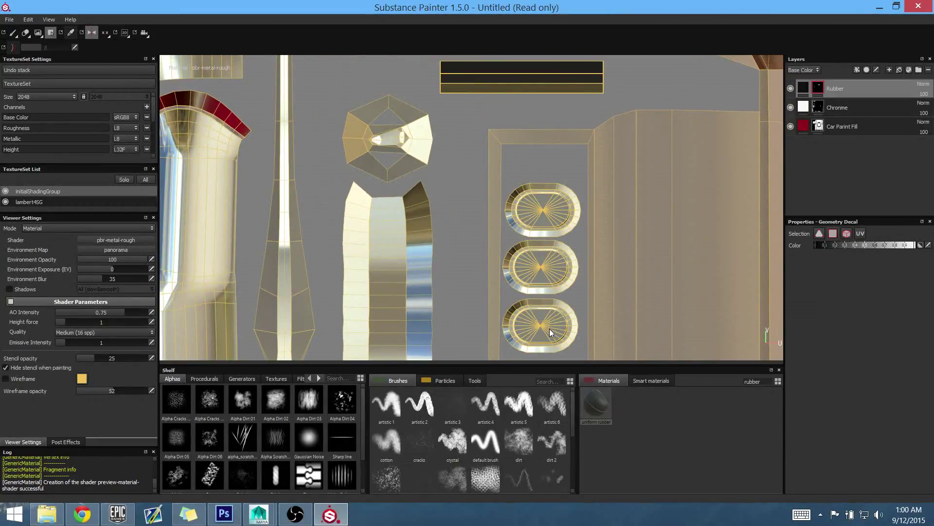
Reveal the rubber in the mask on the hub cap's centre slot in the wheel's UV island.
{"action": "middle_click_drag", "start_coordinate": [567, 272], "coordinate": [640, 195], "text": "alt"}
{"action": "right_click_drag", "start_coordinate": [640, 195], "coordinate": [520, 191], "text": "alt"}
{"action": "middle_click_drag", "start_coordinate": [603, 95], "coordinate": [518, 303], "text": "alt"}
{"action": "right_click_drag", "start_coordinate": [500, 187], "coordinate": [844, 313], "text": "alt"}
{"action": "middle_click_drag", "start_coordinate": [546, 255], "coordinate": [390, 163], "text": "alt"}
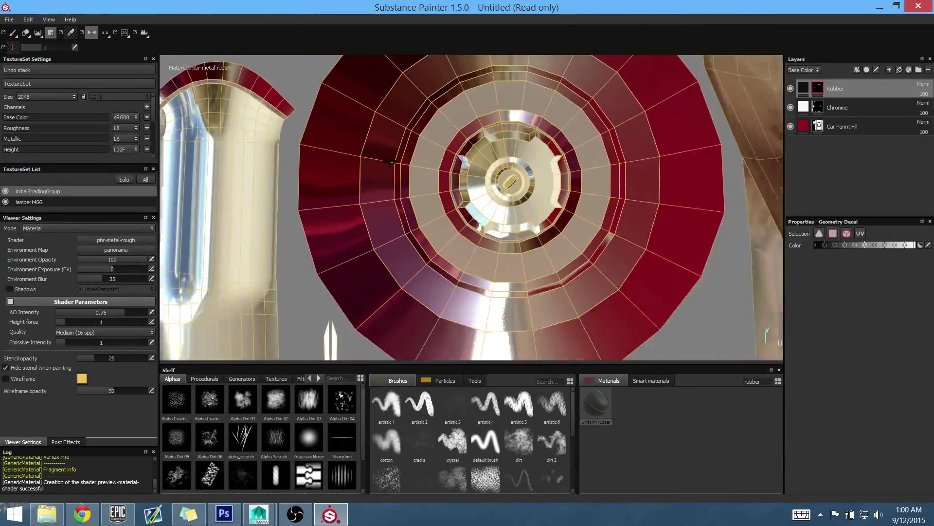
{"action": "right_click_drag", "start_coordinate": [390, 163], "coordinate": [672, 297], "text": "alt"}
{"action": "middle_click_drag", "start_coordinate": [653, 214], "coordinate": [441, 190], "text": "alt"}
{"action": "right_click_drag", "start_coordinate": [439, 188], "coordinate": [604, 272], "text": "alt"}
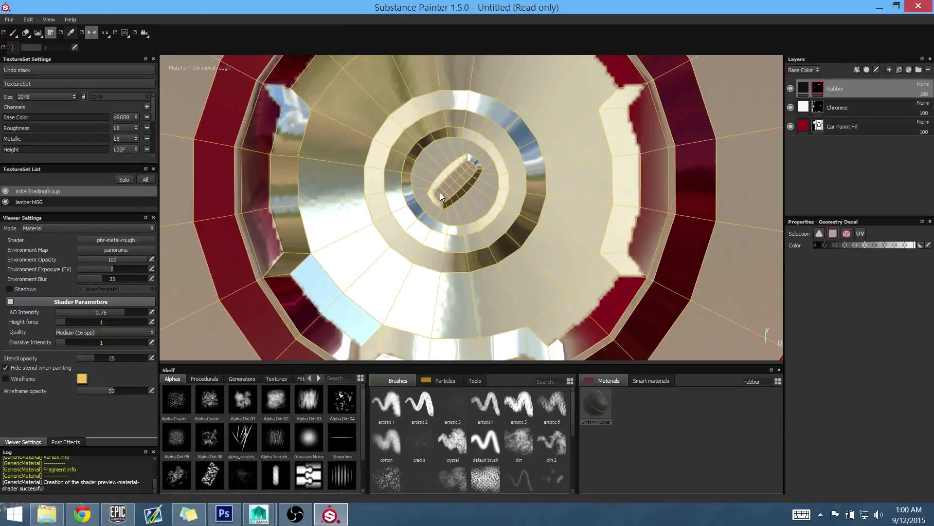
{"action": "scroll", "coordinate": [440, 192], "scroll_direction": "up", "scroll_amount": 5}
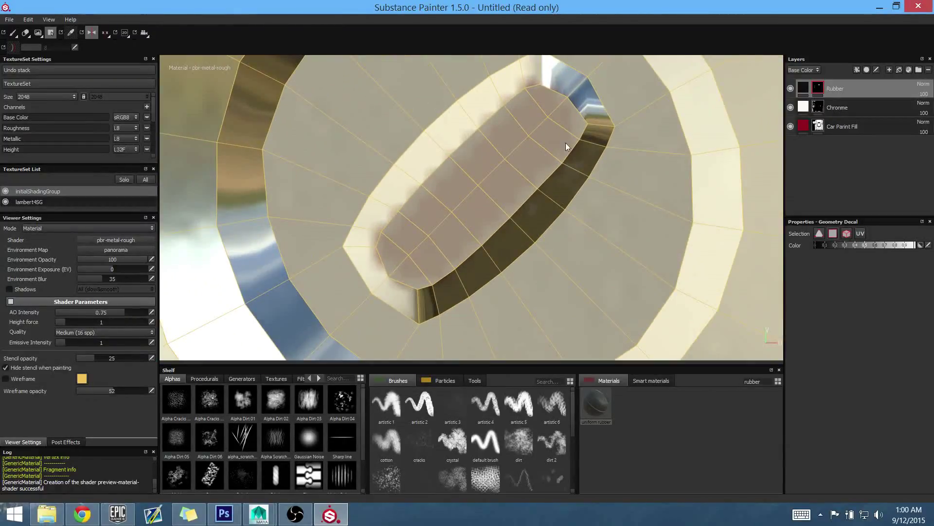
{"action": "mouse_move", "coordinate": [559, 127]}
{"action": "left_mouse_down"}
{"action": "mouse_move", "coordinate": [517, 142]}
{"action": "mouse_move", "coordinate": [523, 168]}
{"action": "left_mouse_up"}
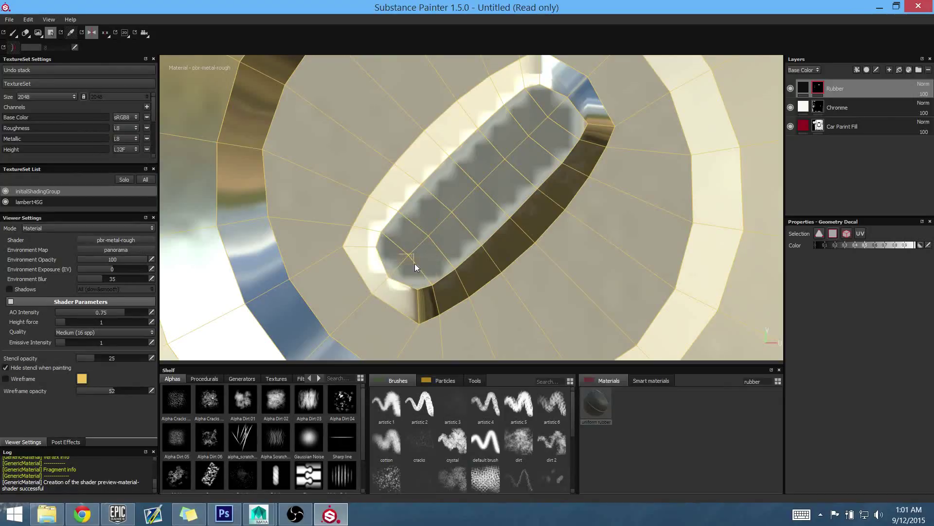
Examine the remaining UV islands around the wheel, fender and grille for further rubber parts.
{"action": "middle_click_drag", "start_coordinate": [651, 224], "coordinate": [585, 240], "text": "alt"}
{"action": "right_click_drag", "start_coordinate": [585, 241], "coordinate": [452, 229], "text": "alt"}
{"action": "right_click_drag", "start_coordinate": [720, 186], "coordinate": [579, 195], "text": "alt"}
{"action": "right_click_drag", "start_coordinate": [772, 137], "coordinate": [591, 160], "text": "alt"}
{"action": "middle_click_drag", "start_coordinate": [672, 122], "coordinate": [597, 236], "text": "alt"}
{"action": "right_click_drag", "start_coordinate": [665, 183], "coordinate": [554, 156], "text": "alt"}
{"action": "middle_click_drag", "start_coordinate": [569, 139], "coordinate": [494, 185], "text": "alt"}
{"action": "right_click_drag", "start_coordinate": [494, 185], "coordinate": [535, 234], "text": "alt"}
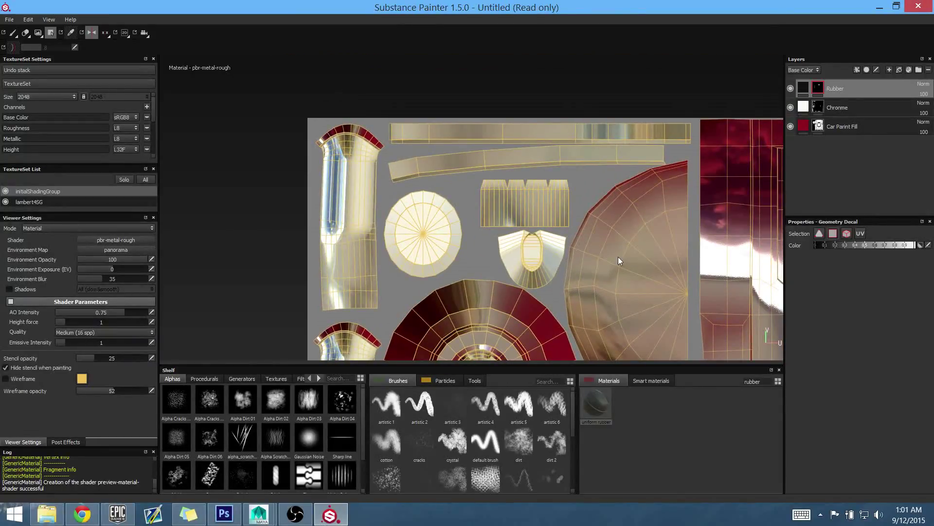
{"action": "middle_click_drag", "start_coordinate": [599, 256], "coordinate": [538, 232], "text": "alt"}
{"action": "middle_click_drag", "start_coordinate": [619, 299], "coordinate": [517, 225], "text": "alt"}
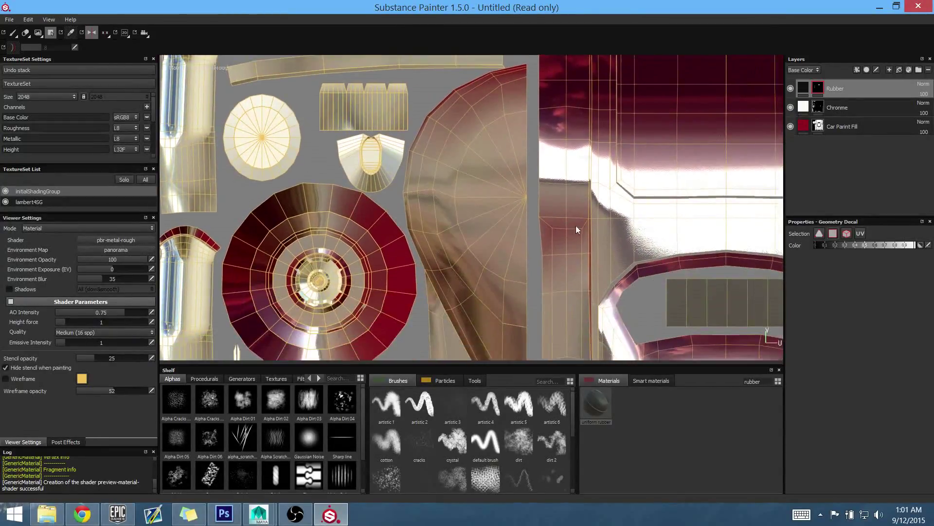
{"action": "right_click_drag", "start_coordinate": [576, 226], "coordinate": [539, 145], "text": "alt"}
{"action": "middle_click_drag", "start_coordinate": [540, 146], "coordinate": [491, 142], "text": "alt"}
{"action": "middle_click_drag", "start_coordinate": [515, 180], "coordinate": [534, 91], "text": "alt"}
Return to the 3D view and examine the side vent and the front of the car.
{"action": "key", "text": "F2"}
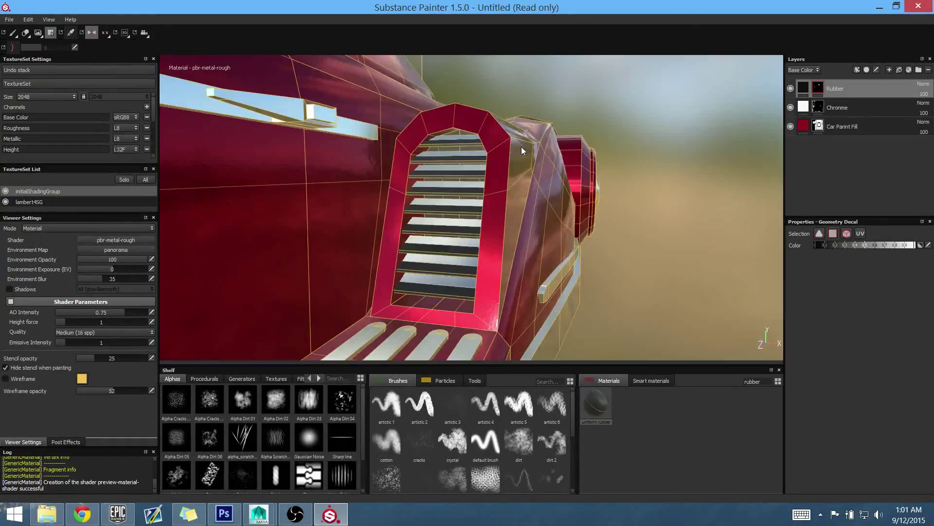
{"action": "left_click_drag", "start_coordinate": [545, 200], "coordinate": [467, 148], "text": "alt"}
{"action": "middle_click_drag", "start_coordinate": [467, 148], "coordinate": [576, 182], "text": "alt"}
{"action": "right_click_drag", "start_coordinate": [576, 182], "coordinate": [296, 124], "text": "alt"}
{"action": "middle_click_drag", "start_coordinate": [462, 170], "coordinate": [398, 144], "text": "alt"}
{"action": "mouse_move", "coordinate": [398, 145]}
{"action": "left_mouse_down", "text": "alt"}
{"action": "mouse_move", "coordinate": [546, 115]}
{"action": "mouse_move", "coordinate": [639, 128]}
{"action": "mouse_move", "coordinate": [396, 128]}
{"action": "left_mouse_up", "text": "alt"}
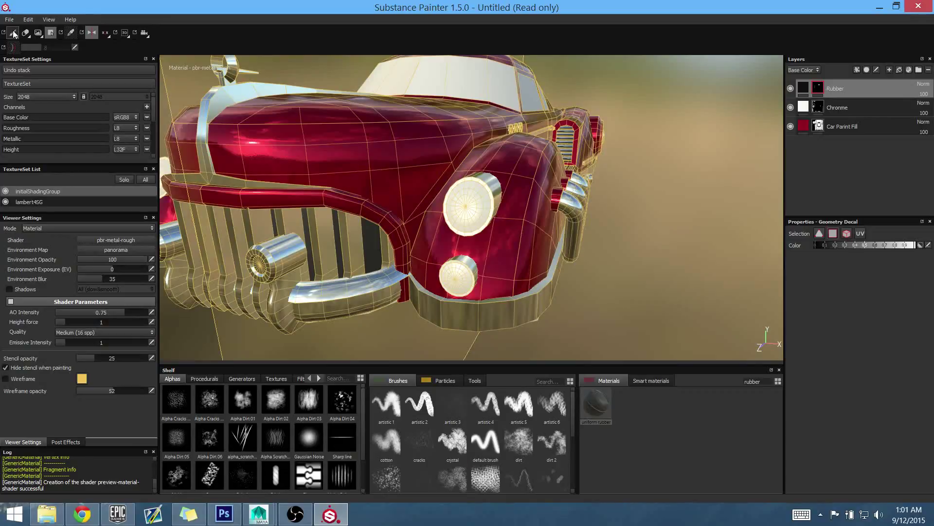
Switch to the Paint tool and inspect the car's front, grille and headlights without the polygon wireframe.
{"action": "key", "text": "1"}
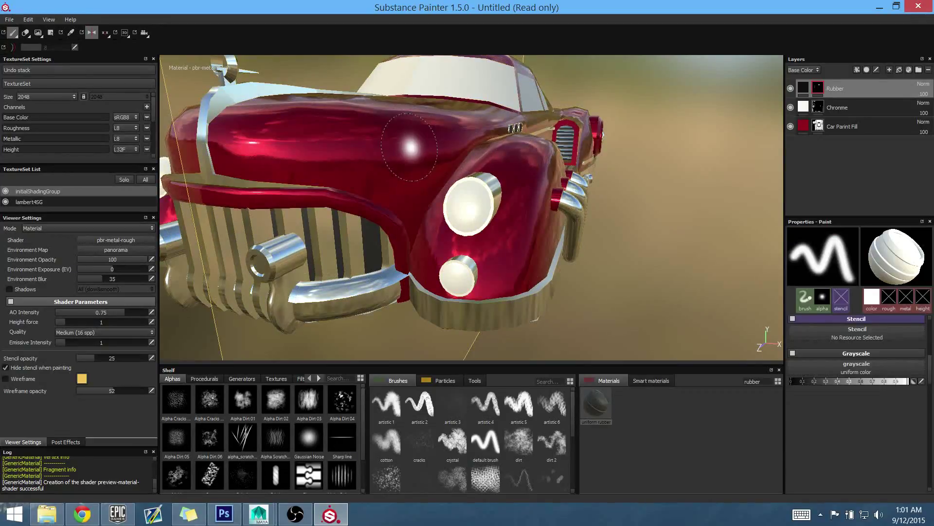
{"action": "mouse_move", "coordinate": [413, 144]}
{"action": "left_mouse_down", "text": "alt"}
{"action": "mouse_move", "coordinate": [483, 167]}
{"action": "mouse_move", "coordinate": [509, 158]}
{"action": "mouse_move", "coordinate": [441, 193]}
{"action": "mouse_move", "coordinate": [526, 136]}
{"action": "left_mouse_up", "text": "alt"}
{"action": "right_click_drag", "start_coordinate": [525, 136], "coordinate": [296, 140], "text": "alt"}
{"action": "left_click_drag", "start_coordinate": [296, 140], "coordinate": [430, 159], "text": "alt"}
{"action": "middle_click_drag", "start_coordinate": [430, 159], "coordinate": [428, 129], "text": "alt"}
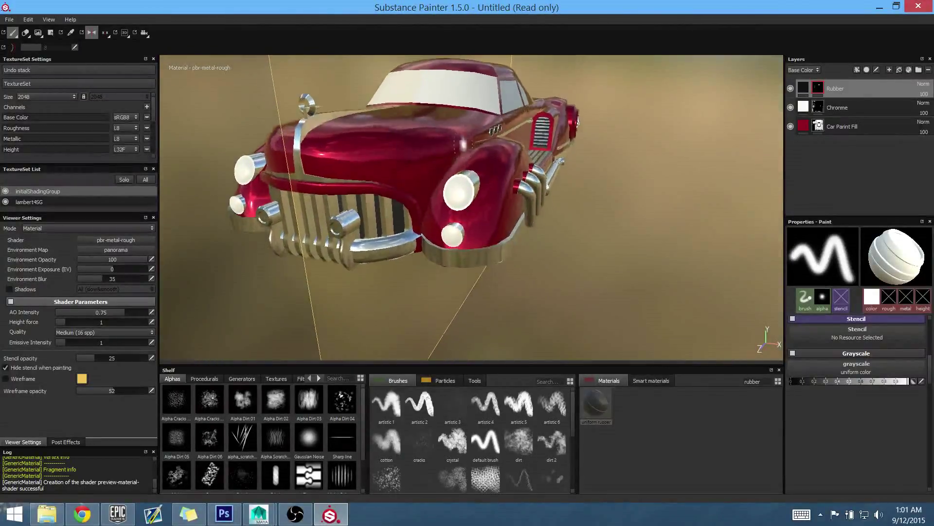
{"action": "right_click_drag", "start_coordinate": [428, 129], "coordinate": [502, 195], "text": "alt"}
{"action": "left_click_drag", "start_coordinate": [501, 195], "coordinate": [541, 263], "text": "alt"}
{"action": "left_click_drag", "start_coordinate": [650, 192], "coordinate": [621, 168], "text": "alt"}
{"action": "right_click_drag", "start_coordinate": [621, 168], "coordinate": [579, 241], "text": "alt"}
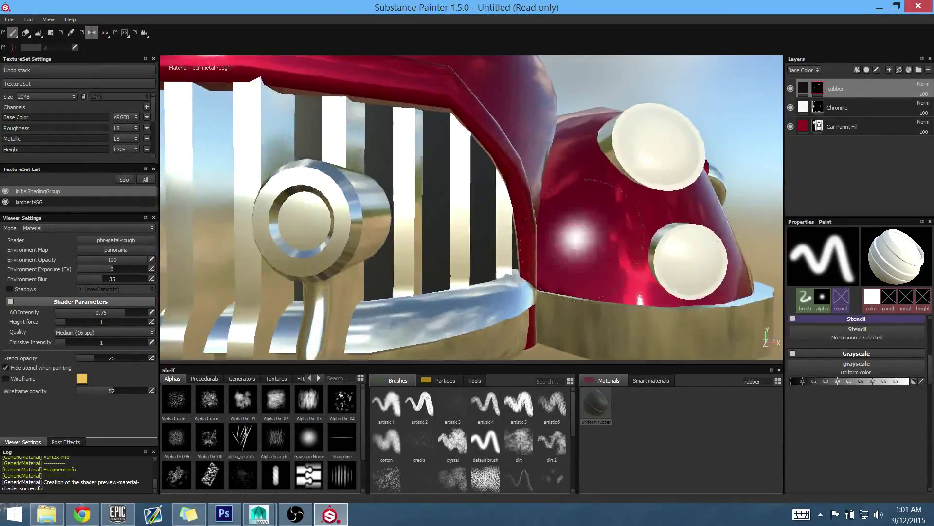
Reveal the rubber in the mask on several triangular faces of the bumper bullet's round centre with the Polygon Fill tool.
{"action": "left_click", "coordinate": [53, 33]}
{"action": "left_click_drag", "start_coordinate": [265, 117], "coordinate": [317, 109], "text": "alt"}
{"action": "left_click_drag", "start_coordinate": [534, 175], "coordinate": [509, 178], "text": "alt"}
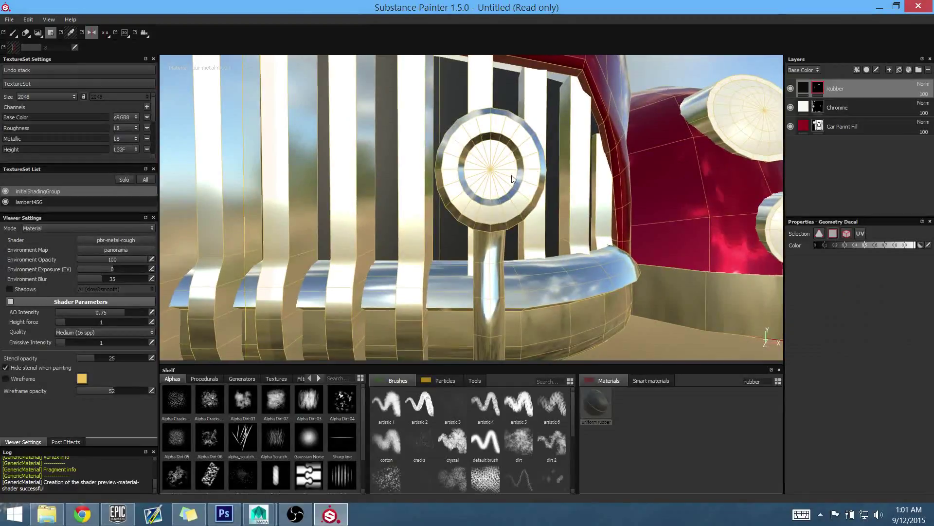
{"action": "scroll", "coordinate": [501, 167], "scroll_direction": "up", "scroll_amount": 3}
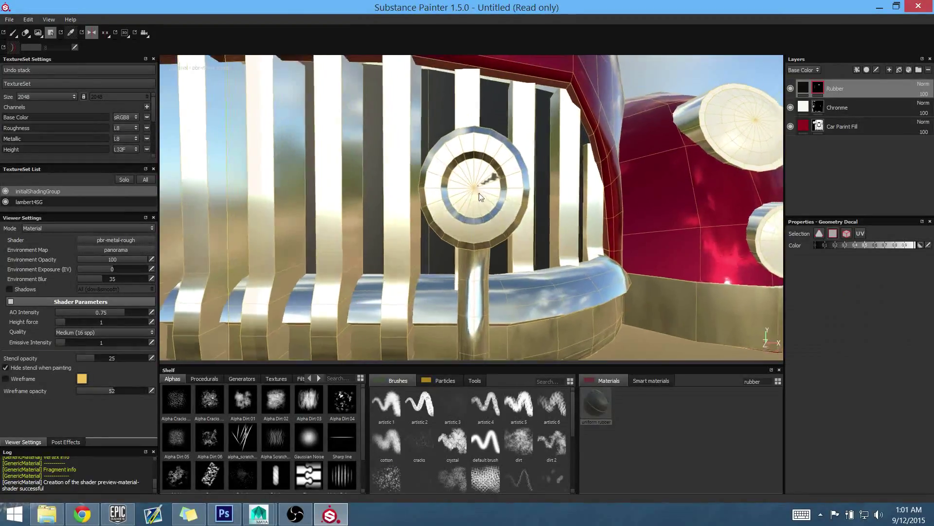
{"action": "left_click", "coordinate": [460, 211]}
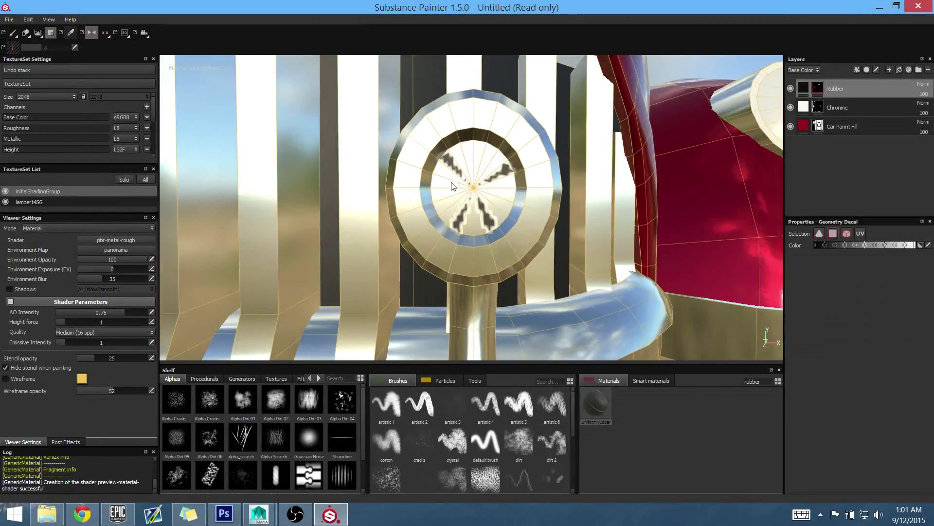
Fill the round centre faces of both bumper bullets with rubber in the mask through their UV islands.
{"action": "key", "text": "F3"}
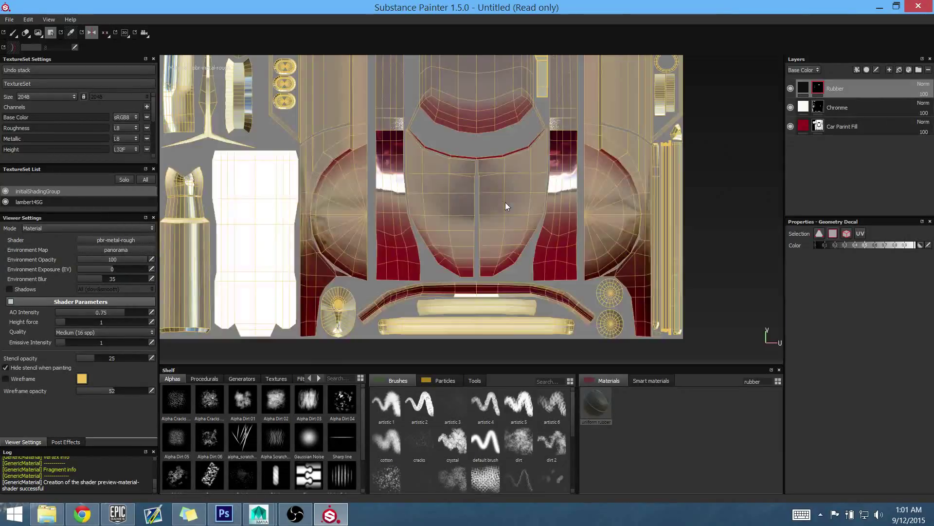
{"action": "middle_click_drag", "start_coordinate": [494, 254], "coordinate": [422, 162], "text": "alt"}
{"action": "right_click_drag", "start_coordinate": [568, 221], "coordinate": [618, 268], "text": "alt"}
{"action": "middle_click_drag", "start_coordinate": [486, 239], "coordinate": [684, 249], "text": "alt"}
{"action": "middle_click_drag", "start_coordinate": [168, 240], "coordinate": [709, 265], "text": "alt"}
{"action": "middle_click_drag", "start_coordinate": [565, 251], "coordinate": [524, 213], "text": "alt"}
{"action": "right_click_drag", "start_coordinate": [524, 213], "coordinate": [735, 375], "text": "alt"}
{"action": "middle_click_drag", "start_coordinate": [482, 208], "coordinate": [546, 241], "text": "alt"}
{"action": "middle_click_drag", "start_coordinate": [621, 238], "coordinate": [471, 314], "text": "alt"}
{"action": "right_click_drag", "start_coordinate": [472, 314], "coordinate": [389, 155], "text": "alt"}
{"action": "middle_click_drag", "start_coordinate": [506, 210], "coordinate": [606, 220], "text": "alt"}
{"action": "key", "text": "F2"}
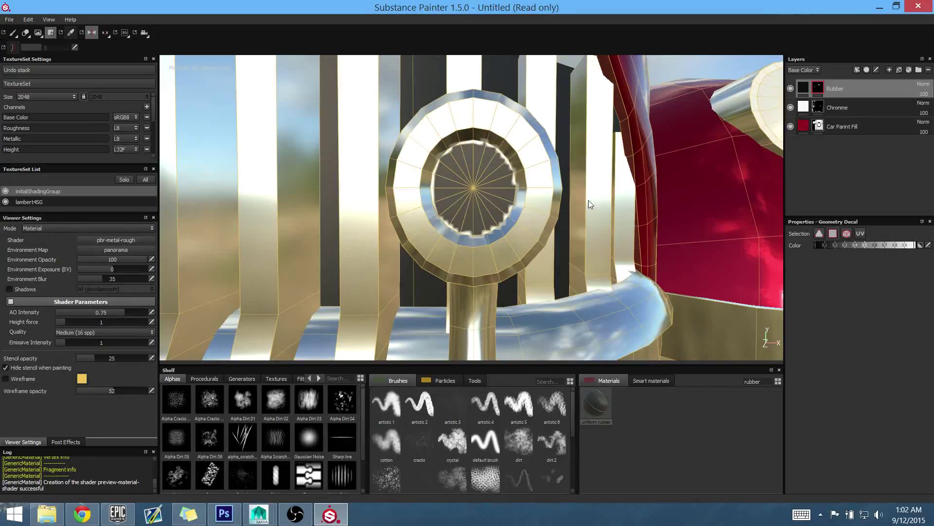
Add a new paint layer above the Rubber layer.
{"action": "left_click_drag", "start_coordinate": [589, 200], "coordinate": [518, 231], "text": "alt"}
{"action": "right_click_drag", "start_coordinate": [519, 231], "coordinate": [438, 151], "text": "alt"}
{"action": "middle_click_drag", "start_coordinate": [575, 161], "coordinate": [452, 233], "text": "alt"}
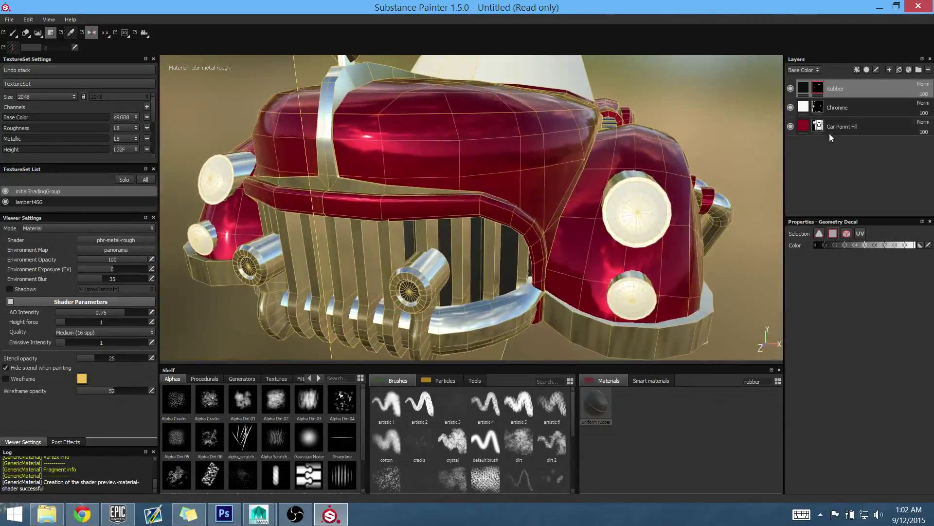
{"action": "left_click", "coordinate": [804, 86]}
{"action": "left_click", "coordinate": [889, 70]}
Examine the textured front of the car, including the grille, bumper bullets, headlights and front fender.
{"action": "mouse_move", "coordinate": [655, 193]}
{"action": "left_mouse_down", "text": "alt"}
{"action": "mouse_move", "coordinate": [481, 199]}
{"action": "mouse_move", "coordinate": [470, 221]}
{"action": "left_mouse_up", "text": "alt"}
{"action": "left_click_drag", "start_coordinate": [591, 202], "coordinate": [608, 214], "text": "alt"}
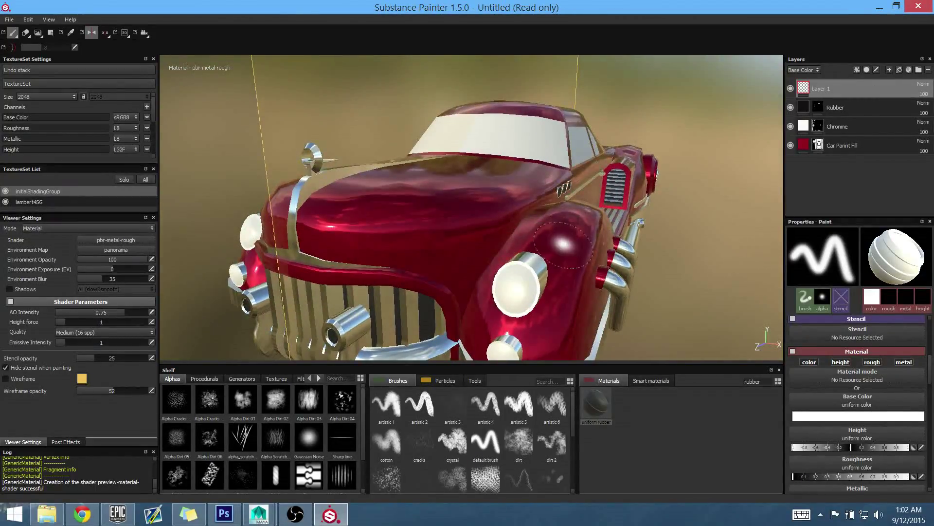
{"action": "left_click_drag", "start_coordinate": [559, 231], "coordinate": [666, 160], "text": "alt"}
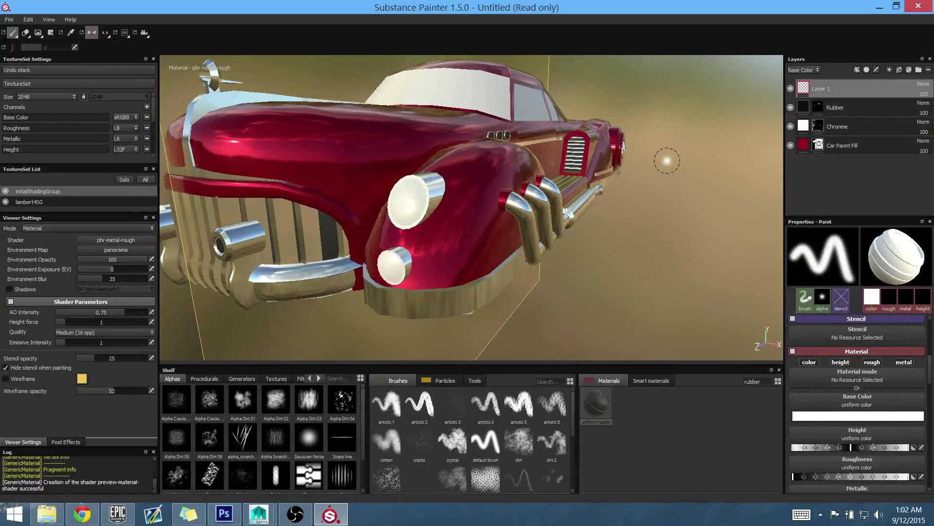
{"action": "left_click_drag", "start_coordinate": [587, 199], "coordinate": [529, 216], "text": "alt"}
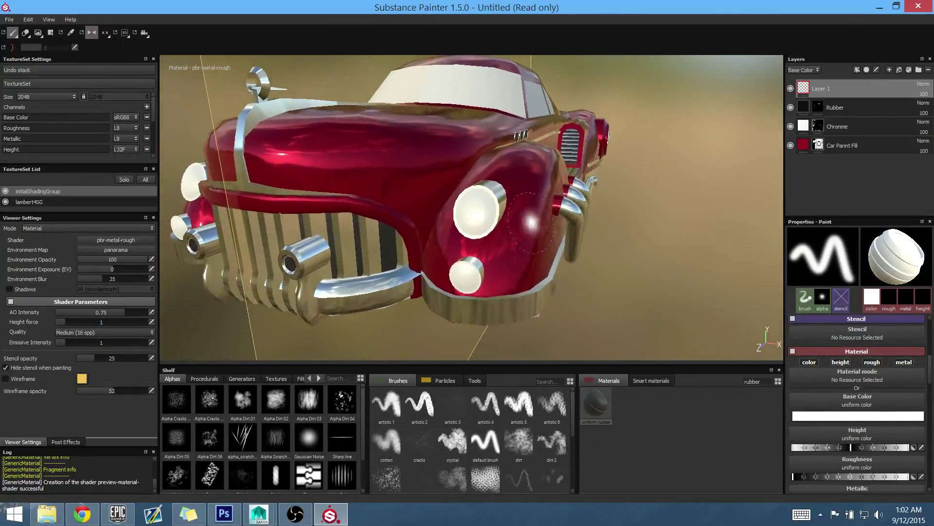
{"action": "left_click_drag", "start_coordinate": [522, 223], "coordinate": [465, 222], "text": "alt"}
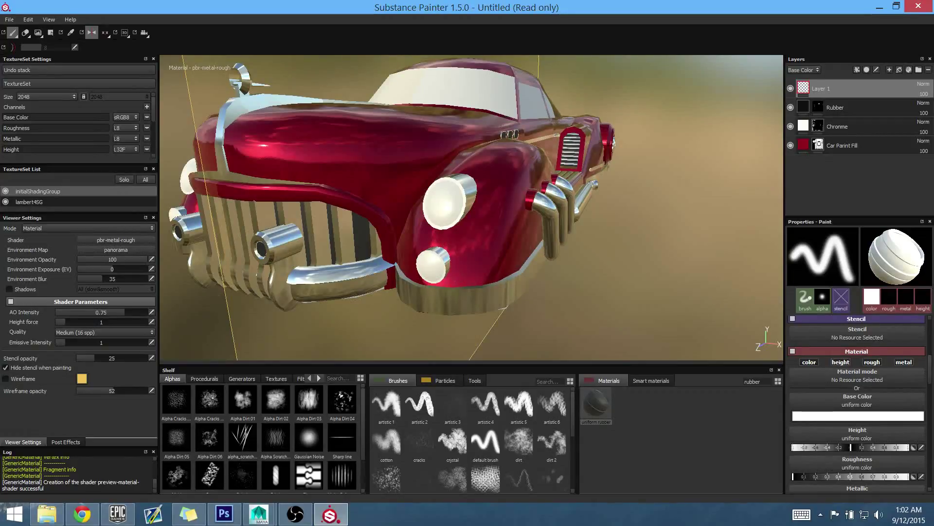
{"action": "key", "text": "alt+Tab"}
{"action": "key", "text": "alt+Tab"}
{"action": "mouse_move", "coordinate": [462, 220]}
{"action": "left_mouse_down", "text": "alt"}
{"action": "mouse_move", "coordinate": [507, 200]}
{"action": "mouse_move", "coordinate": [457, 207]}
{"action": "mouse_move", "coordinate": [442, 225]}
{"action": "mouse_move", "coordinate": [459, 217]}
{"action": "left_mouse_up", "text": "alt"}
{"action": "right_click_drag", "start_coordinate": [459, 217], "coordinate": [459, 236], "text": "alt"}
{"action": "middle_click_drag", "start_coordinate": [459, 236], "coordinate": [460, 260], "text": "alt"}
{"action": "mouse_move", "coordinate": [460, 261]}
{"action": "left_mouse_down", "text": "alt"}
{"action": "mouse_move", "coordinate": [411, 246]}
{"action": "mouse_move", "coordinate": [438, 252]}
{"action": "left_mouse_up", "text": "alt"}
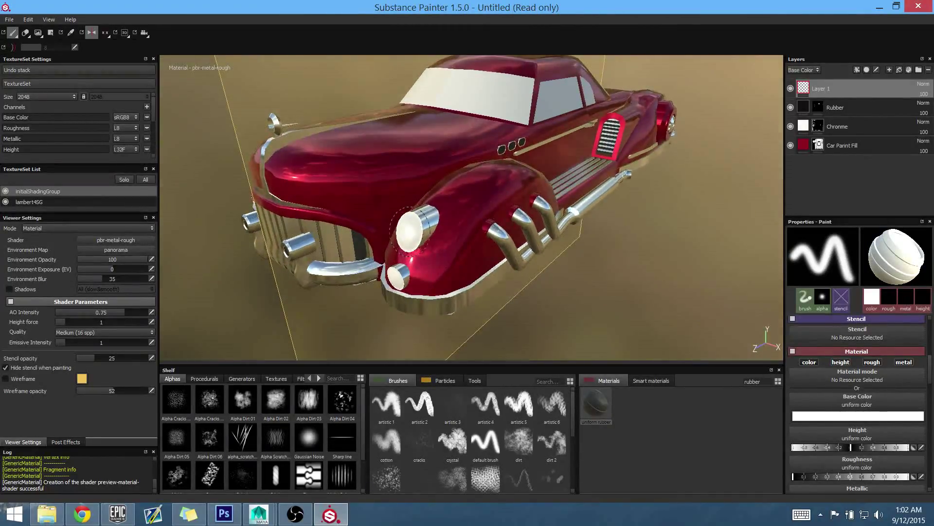
Inspect the exhaust pipes, running board strips and side of the car, then return to the front three-quarter view.
{"action": "mouse_move", "coordinate": [472, 213]}
{"action": "left_mouse_down", "text": "alt"}
{"action": "mouse_move", "coordinate": [456, 217]}
{"action": "mouse_move", "coordinate": [474, 202]}
{"action": "mouse_move", "coordinate": [483, 214]}
{"action": "left_mouse_up", "text": "alt"}
{"action": "scroll", "coordinate": [484, 215], "scroll_direction": "up", "scroll_amount": 5}
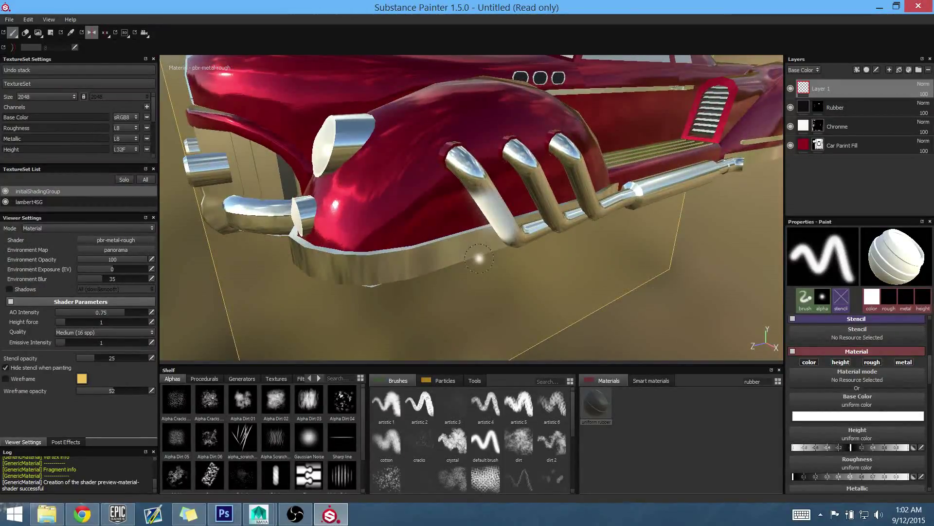
{"action": "mouse_move", "coordinate": [479, 258]}
{"action": "left_mouse_down", "text": "alt"}
{"action": "mouse_move", "coordinate": [488, 250]}
{"action": "mouse_move", "coordinate": [247, 272]}
{"action": "left_mouse_up", "text": "alt"}
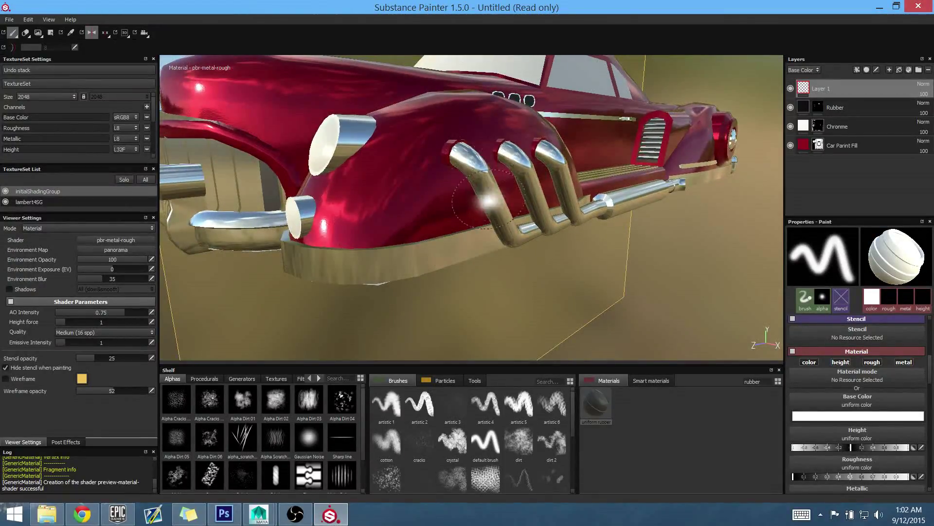
{"action": "left_click_drag", "start_coordinate": [487, 207], "coordinate": [445, 265], "text": "alt"}
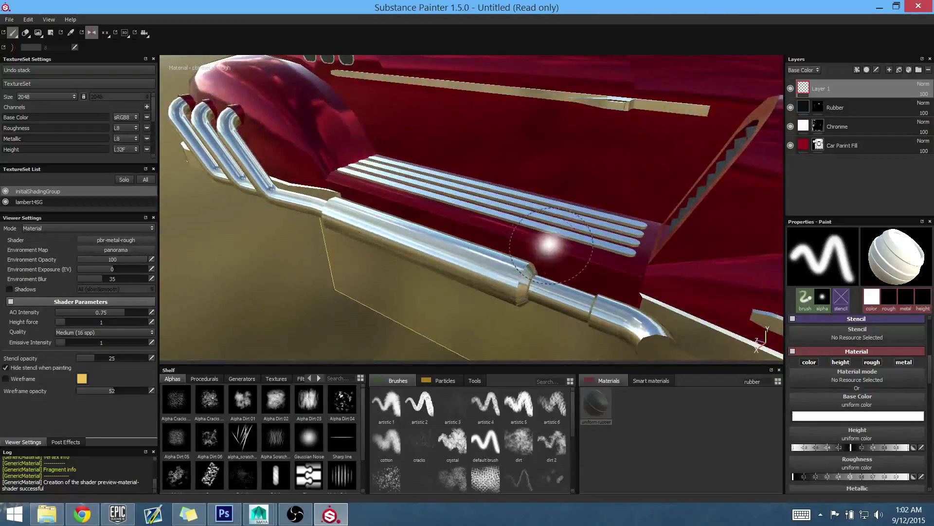
{"action": "left_click_drag", "start_coordinate": [549, 245], "coordinate": [618, 243], "text": "alt"}
{"action": "mouse_move", "coordinate": [243, 244]}
{"action": "left_mouse_down", "text": "alt"}
{"action": "mouse_move", "coordinate": [502, 246]}
{"action": "mouse_move", "coordinate": [484, 219]}
{"action": "mouse_move", "coordinate": [499, 246]}
{"action": "left_mouse_up", "text": "alt"}
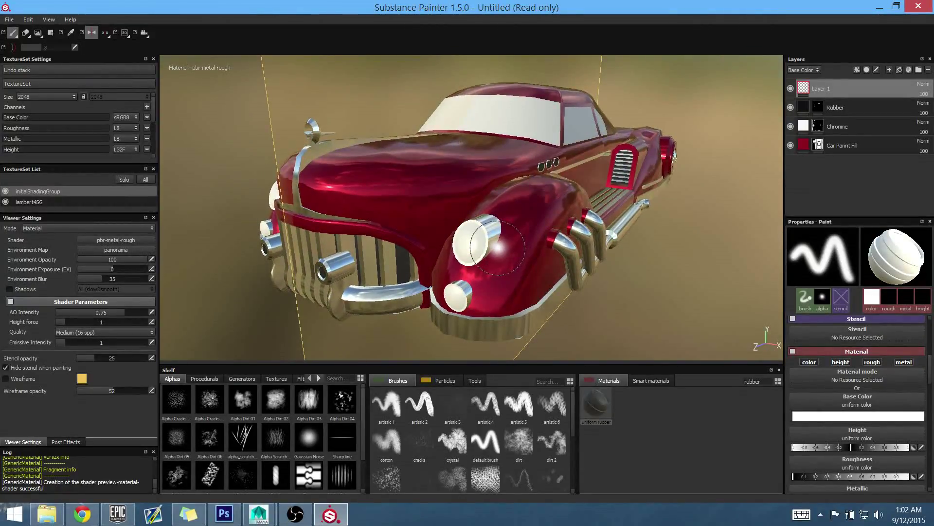